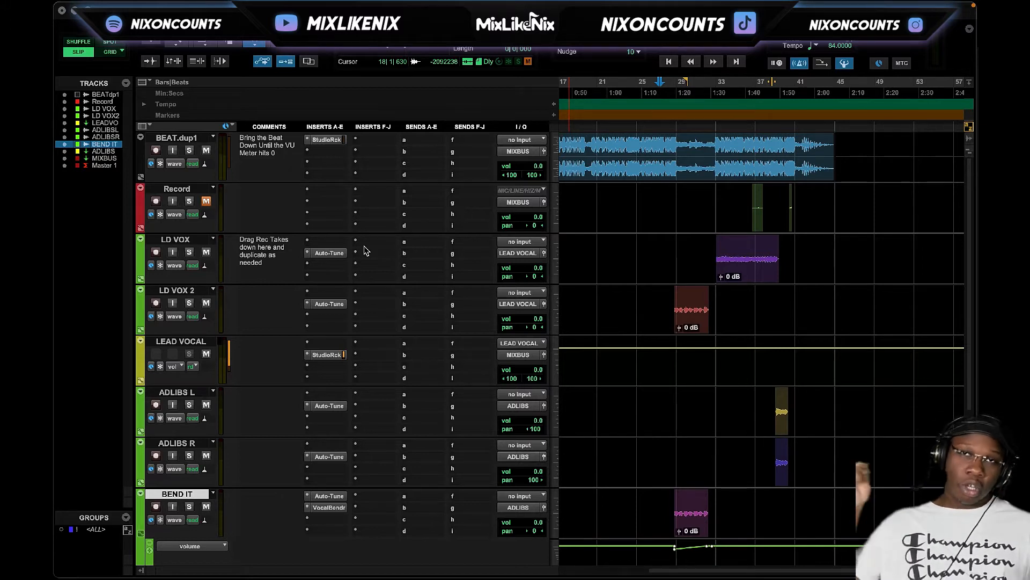
Open Auto-Tune on the LD VOX track, review its Retune Speed and Humanize settings, and close it.
left_click(325, 249)
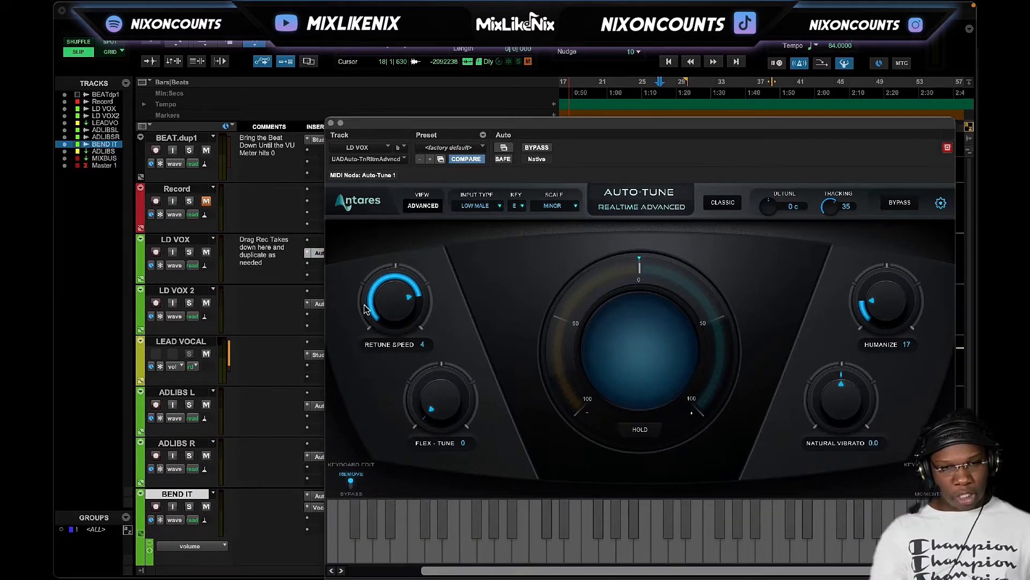
left_click(410, 297)
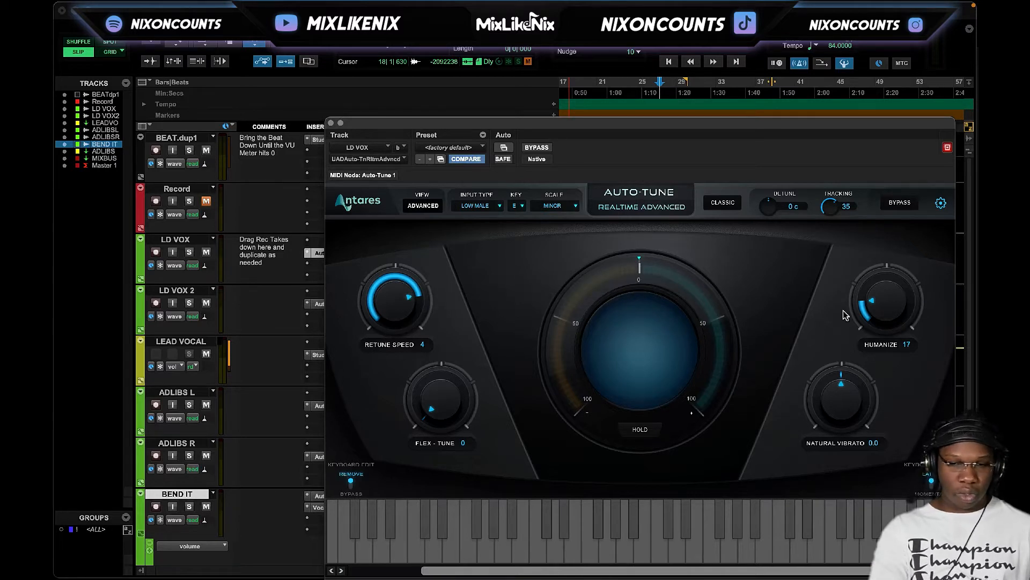
left_click(905, 344)
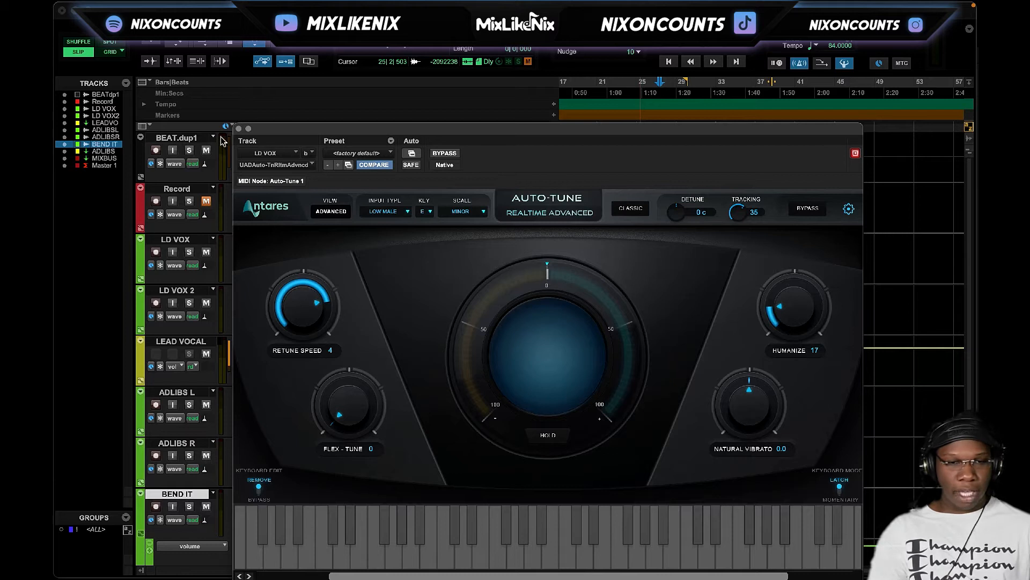
left_click(238, 129)
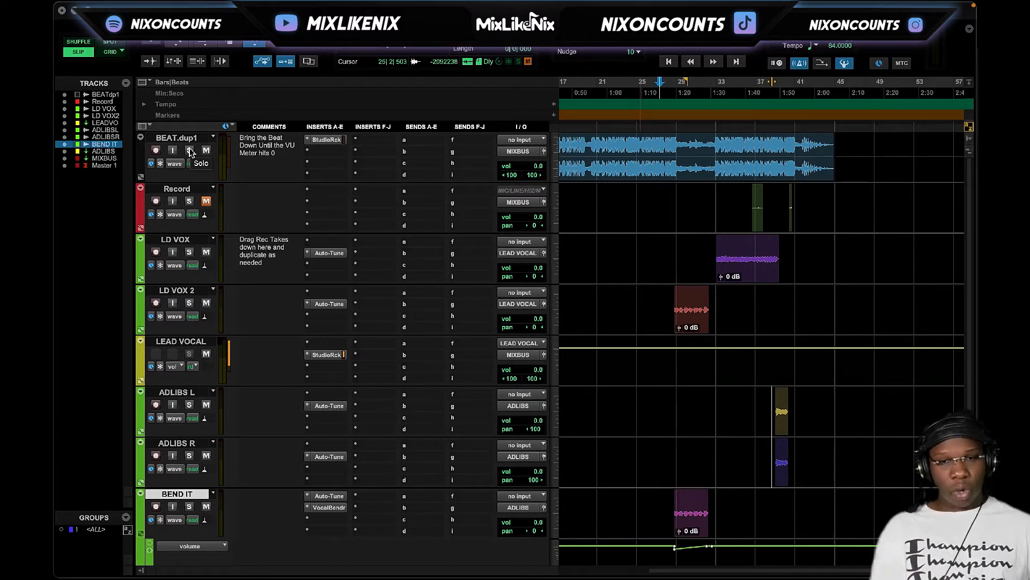
Play the session from about bar 25 to listen to the beat and vocals.
left_click(190, 151)
left_click(643, 82)
key("space")
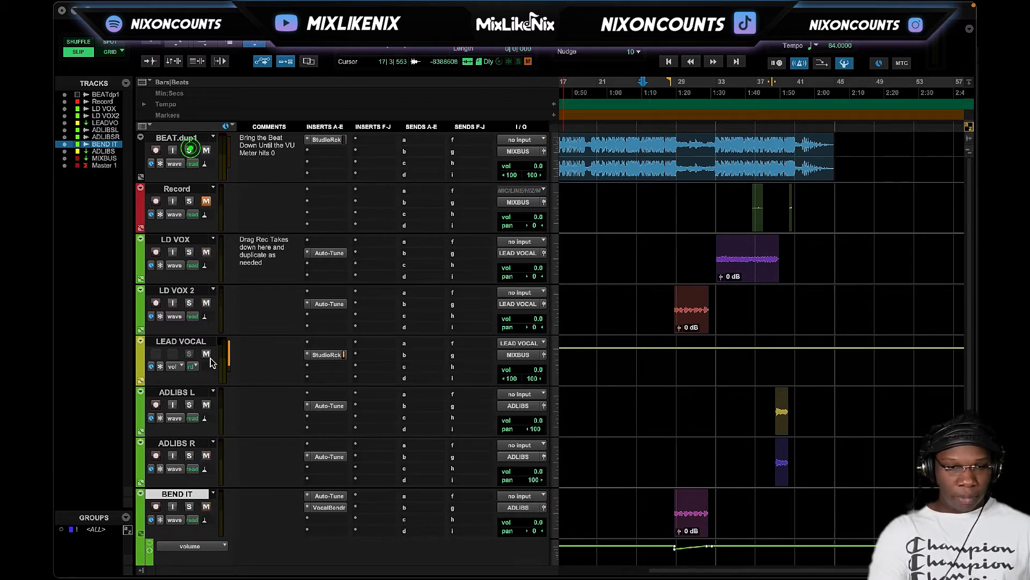
Open StudioRack on the LEAD VOCAL track and review the filter and EQ band settings of the VEQ4 in slot 1.
left_click(327, 356)
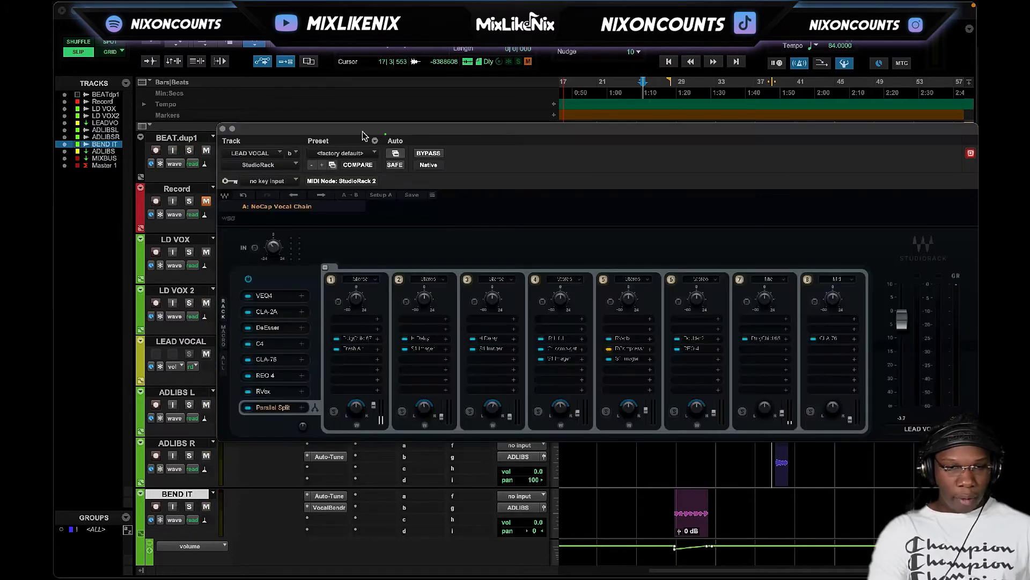
left_click(271, 298)
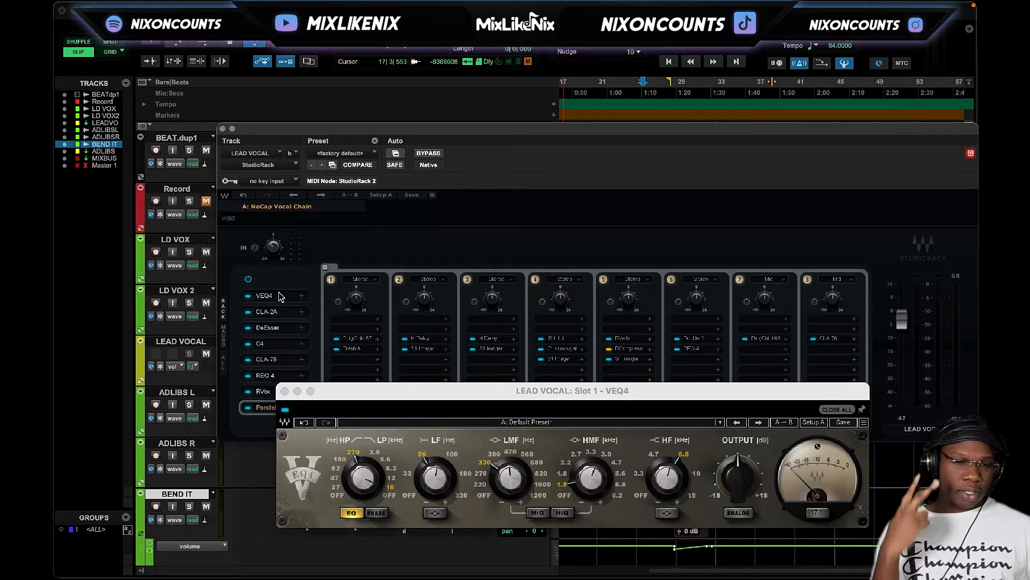
left_click(276, 298)
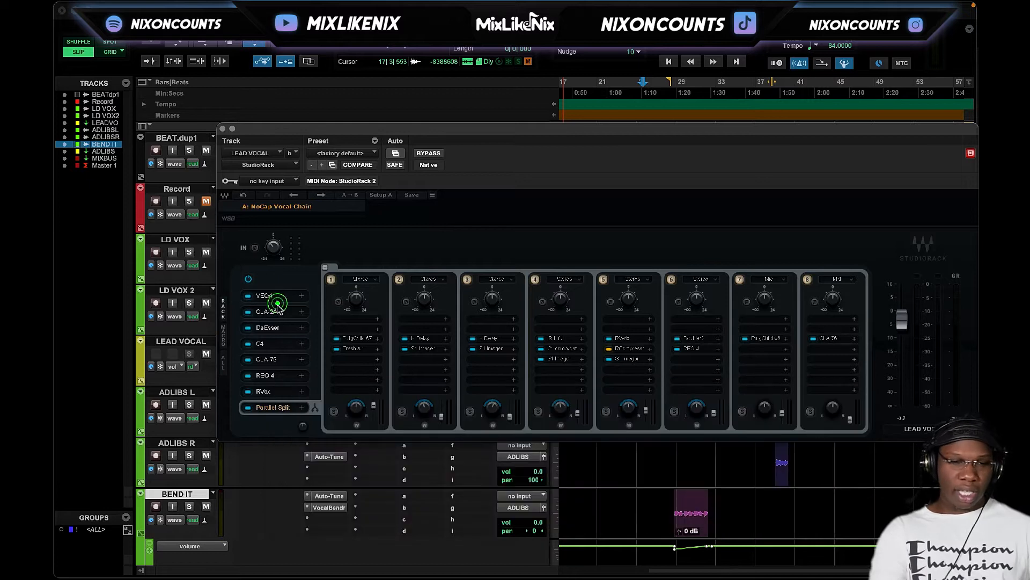
left_click(275, 298)
left_click_drag(476, 393, 438, 376)
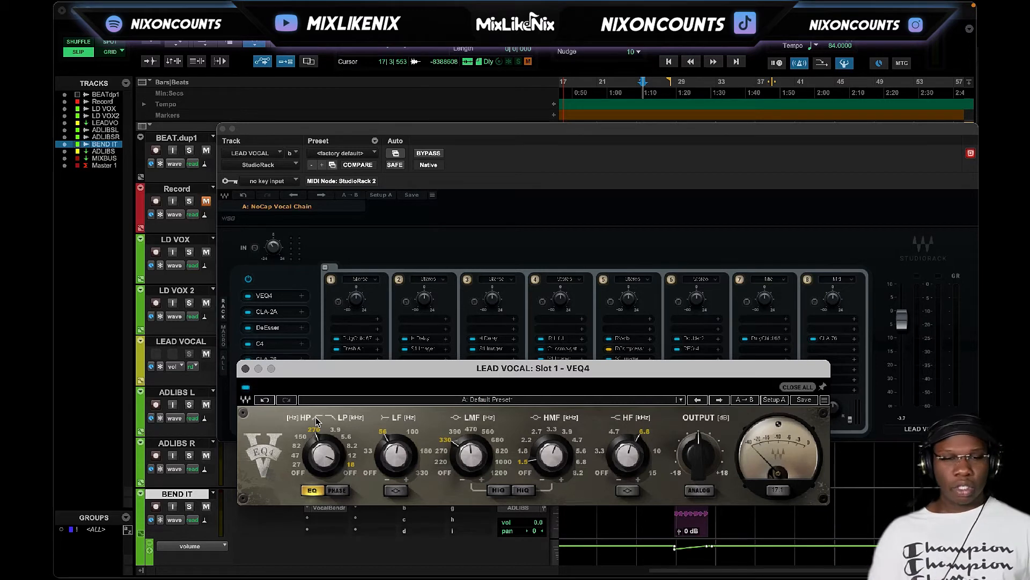
left_click(399, 455)
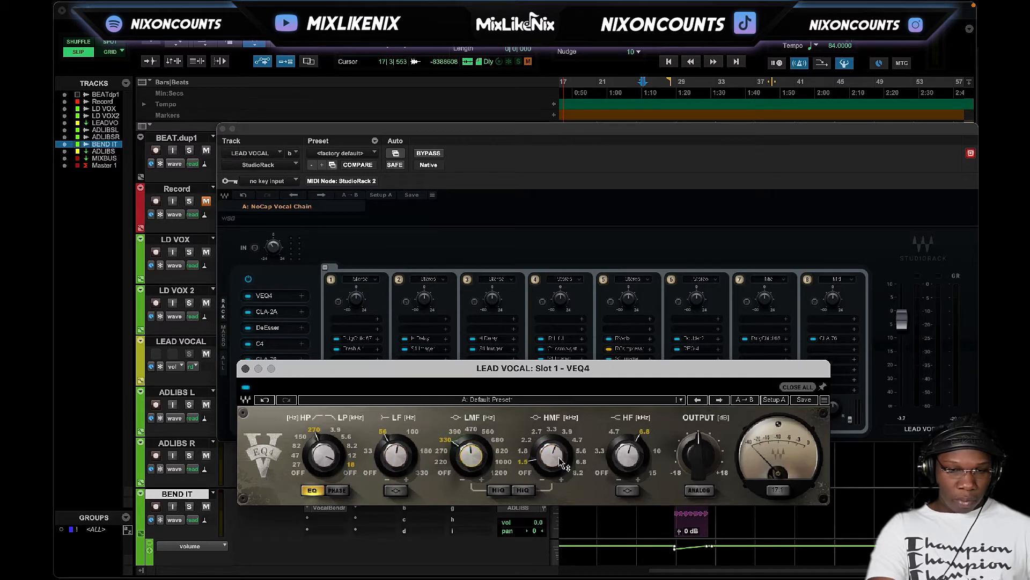
left_click(620, 457)
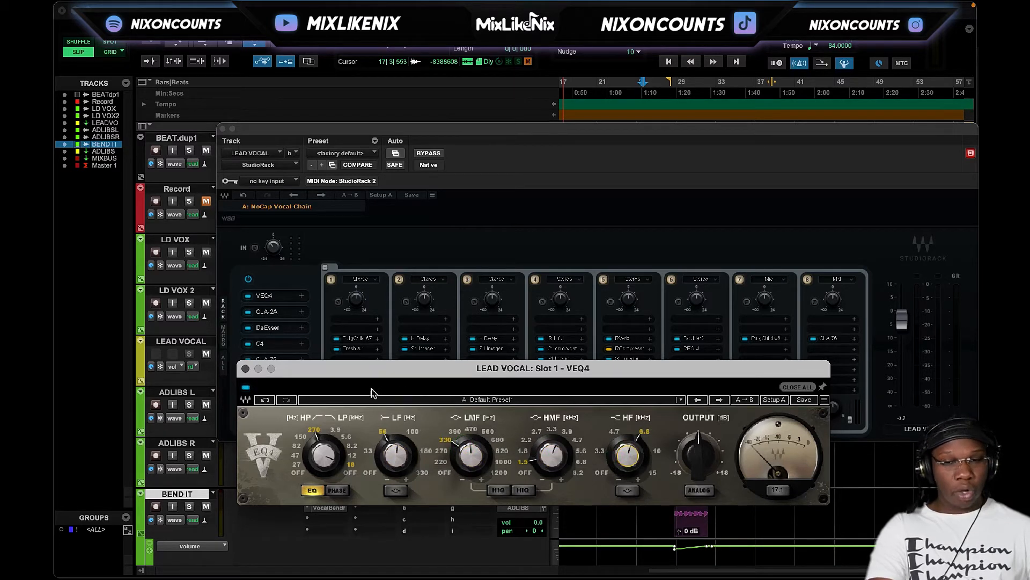
left_click(245, 368)
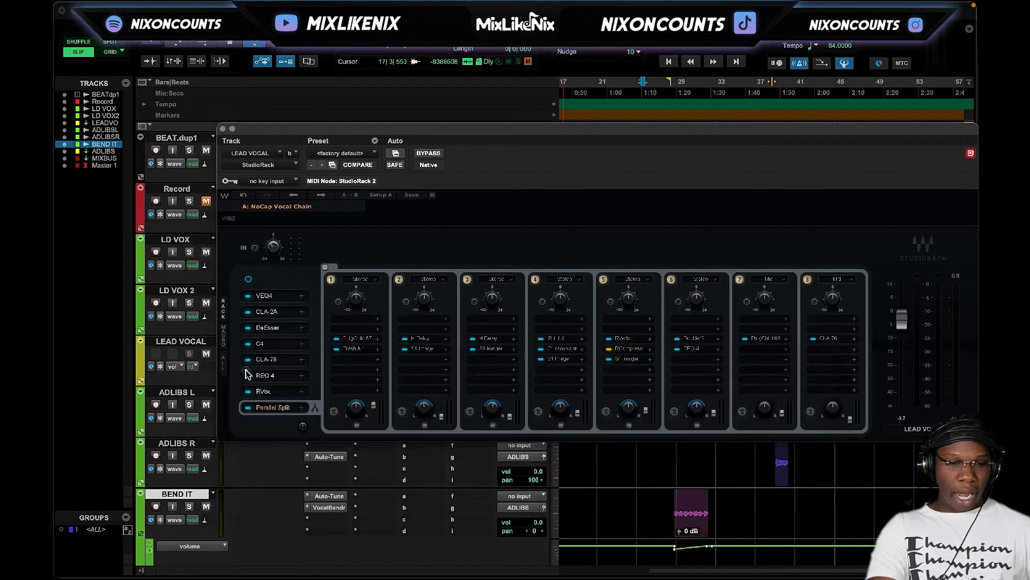
Open the CLA-2A in slot 2 and play the lead vocal from about bar 33 to check its gain reduction.
left_click(275, 312)
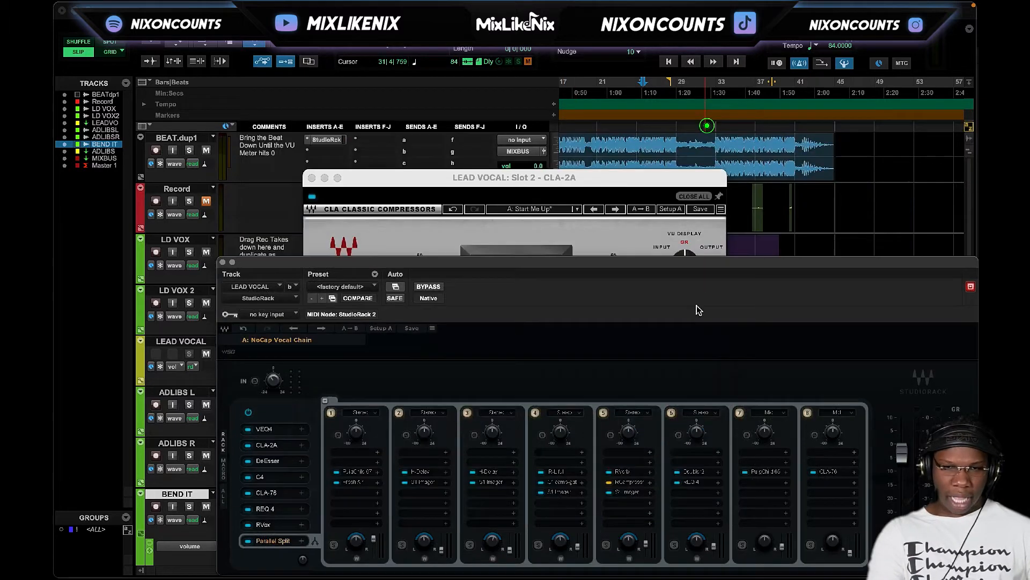
left_click_drag(706, 127, 698, 317)
left_click(721, 89)
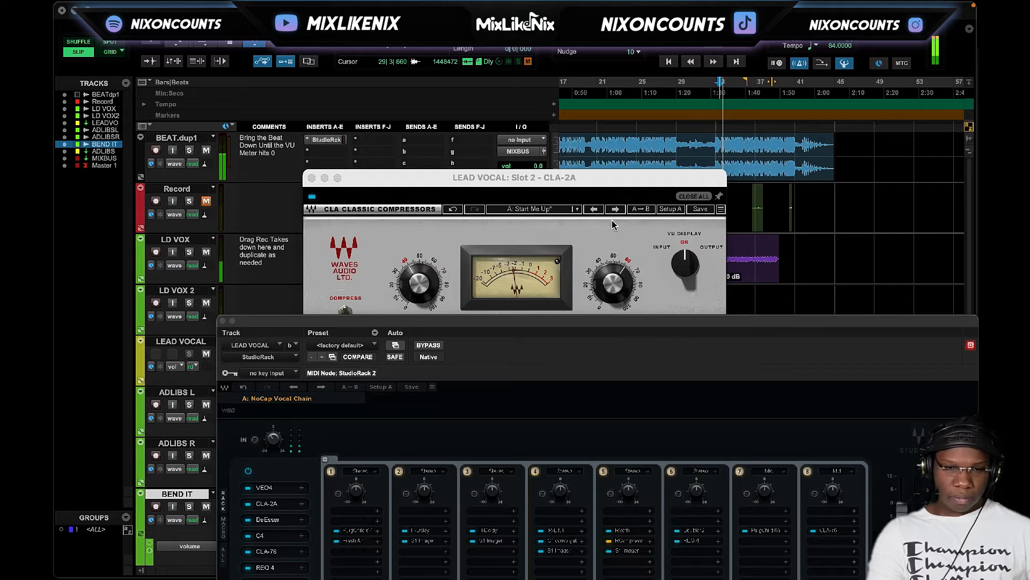
left_click_drag(562, 182, 537, 117)
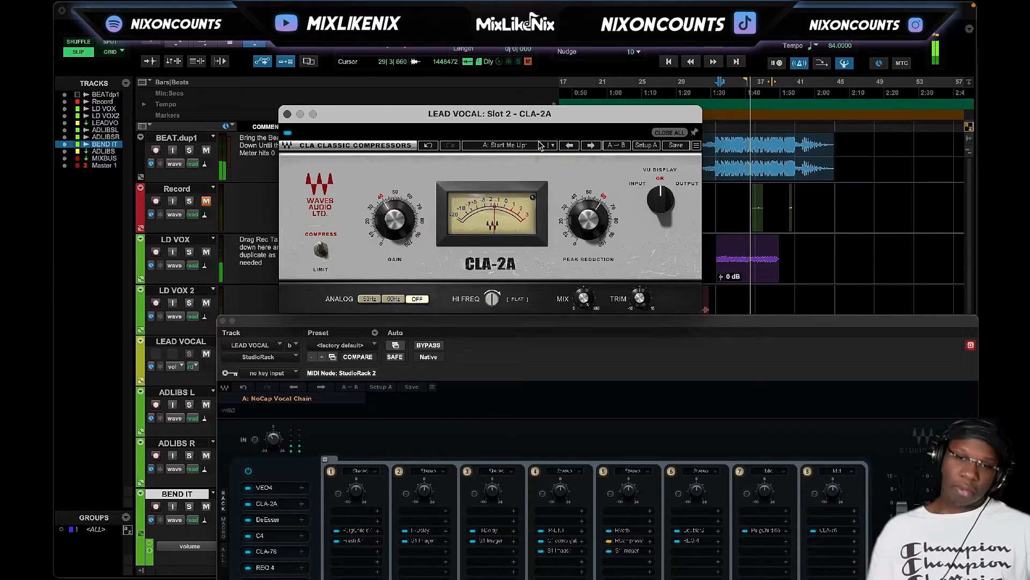
left_click_drag(484, 320, 449, 202)
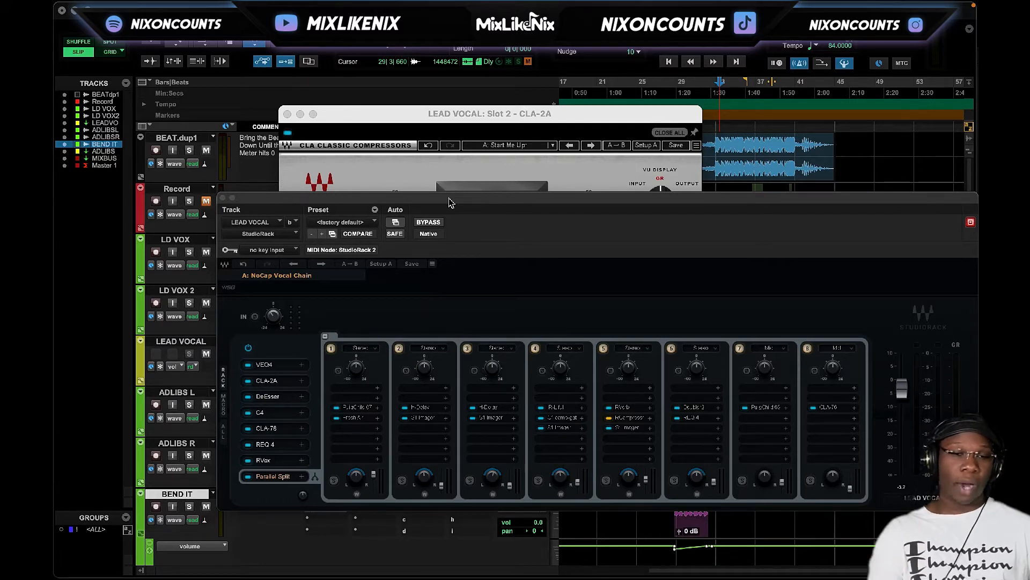
left_click(424, 162)
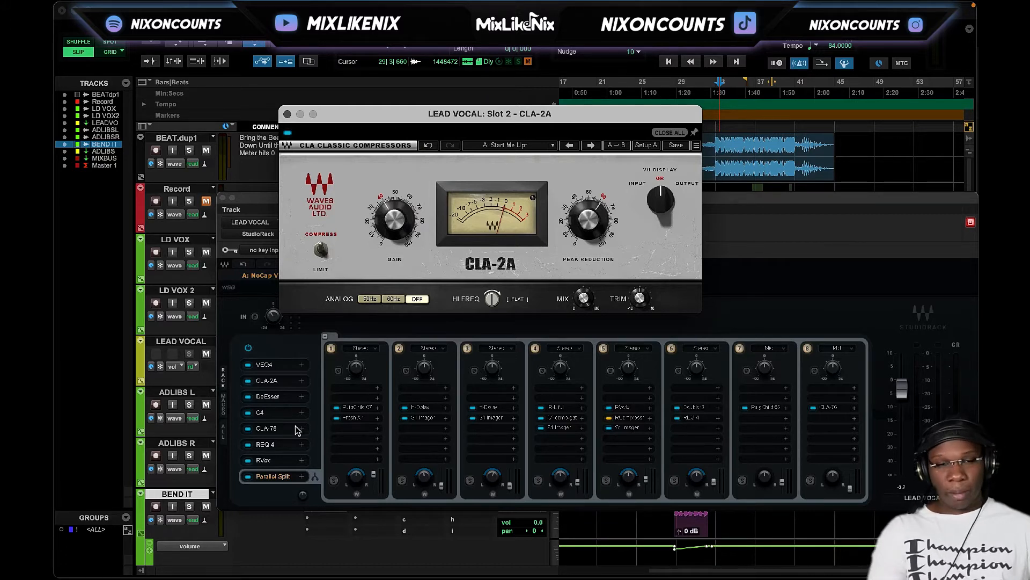
Reopen the VEQ4 from the lead vocal rack to review its EQ settings again, and close it.
left_click(272, 393)
left_click(279, 368)
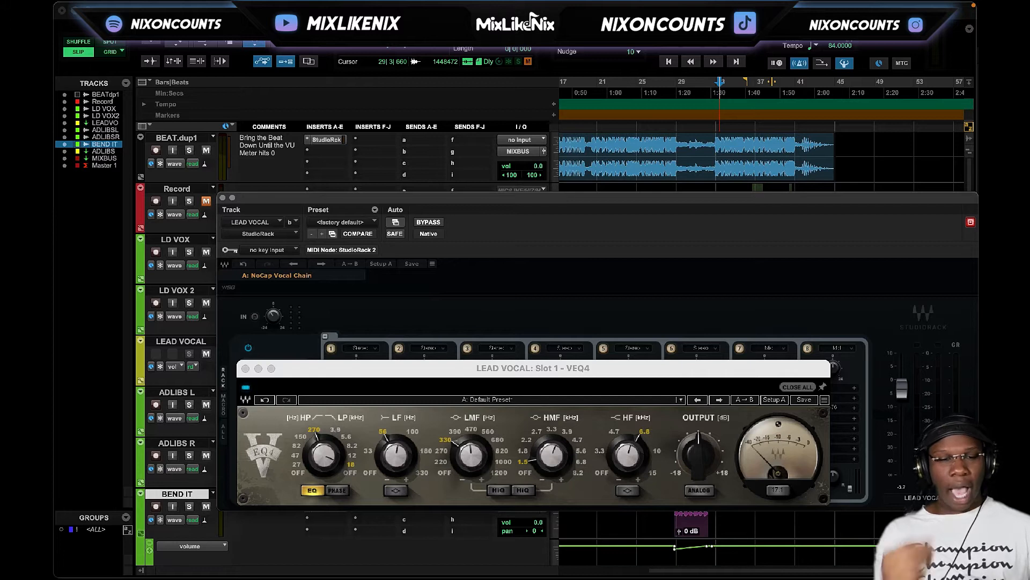
left_click(245, 368)
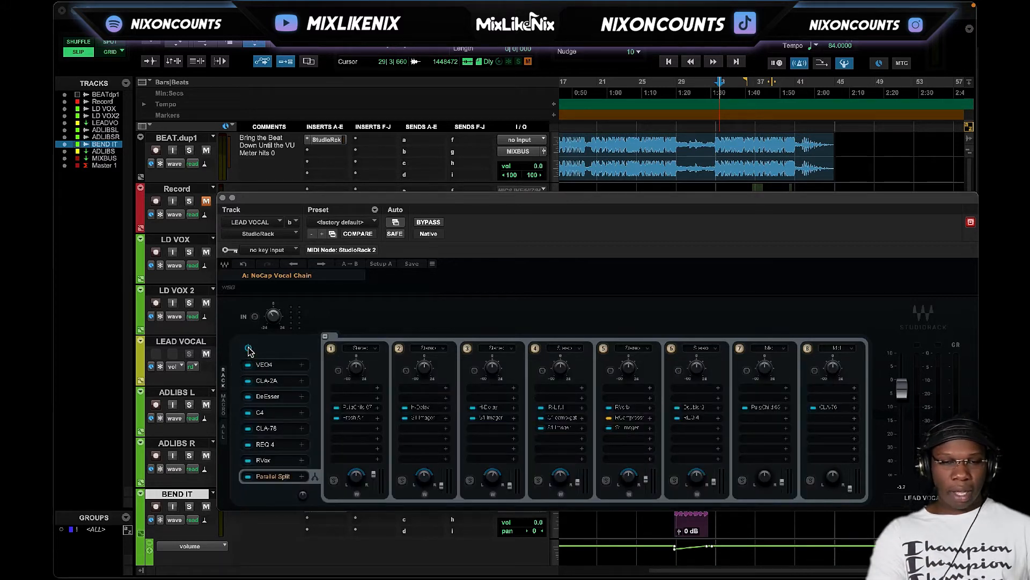
Audition the lead vocal with the whole StudioRack chain bypassed and its output raised, and restore the original output and active chain.
left_click(248, 348)
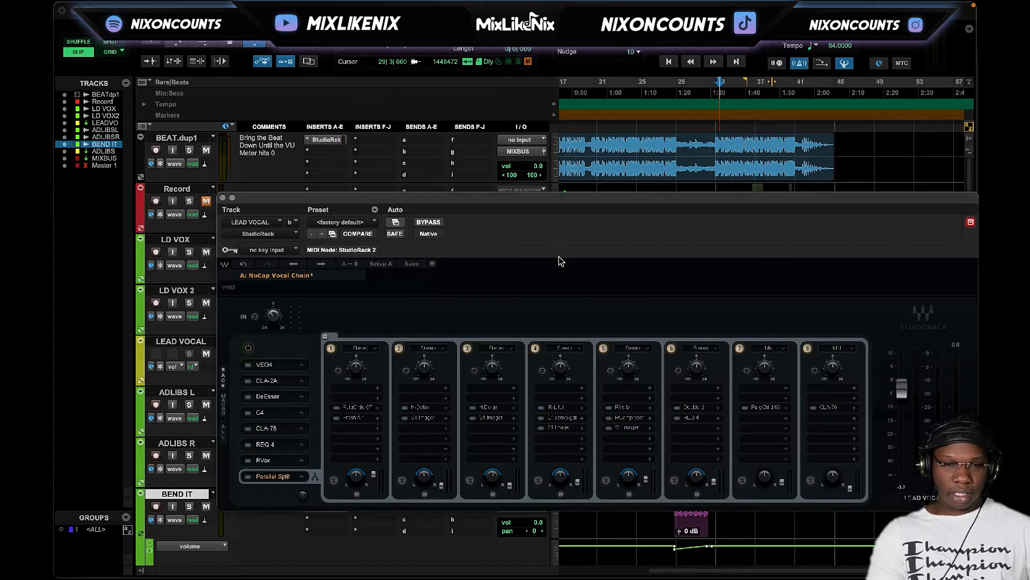
left_click_drag(563, 197, 563, 325)
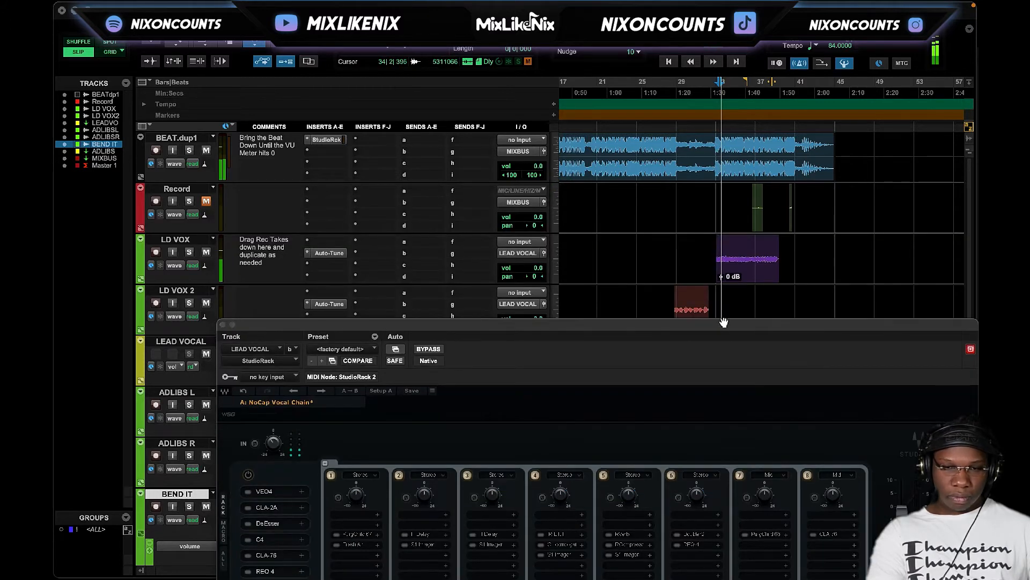
left_click_drag(724, 322, 695, 237)
left_click_drag(873, 401, 873, 391)
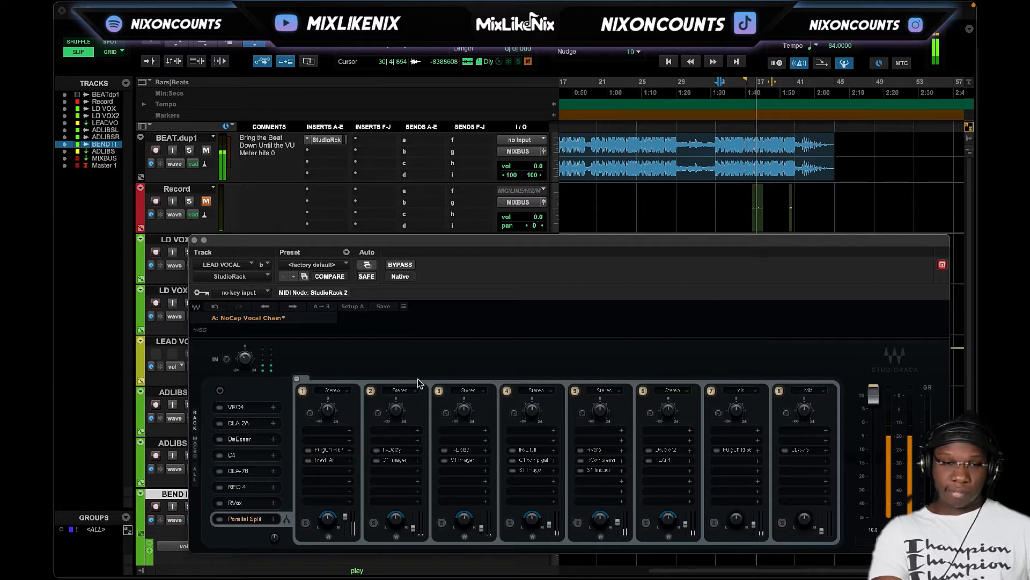
left_click(214, 306)
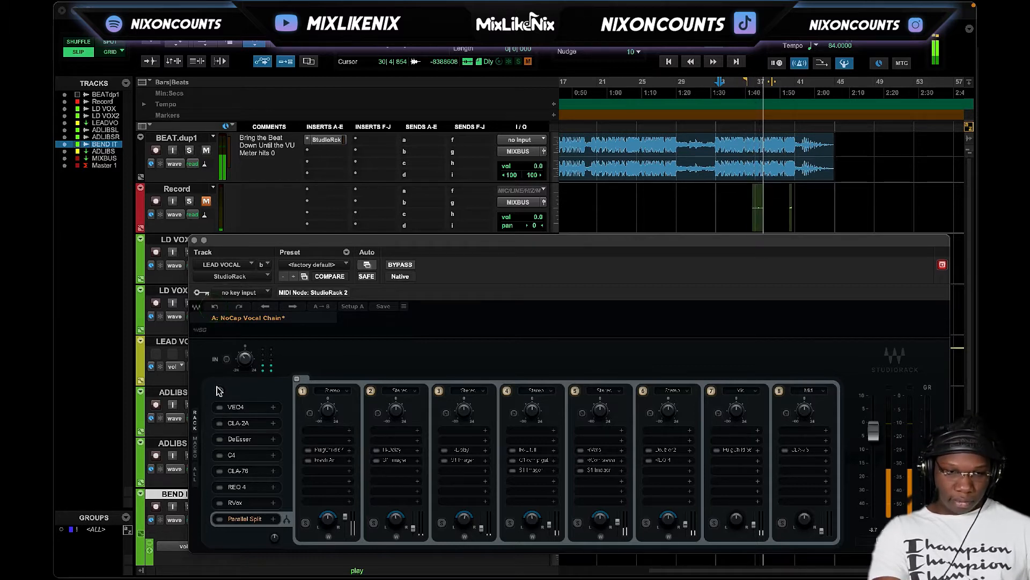
left_click(220, 391)
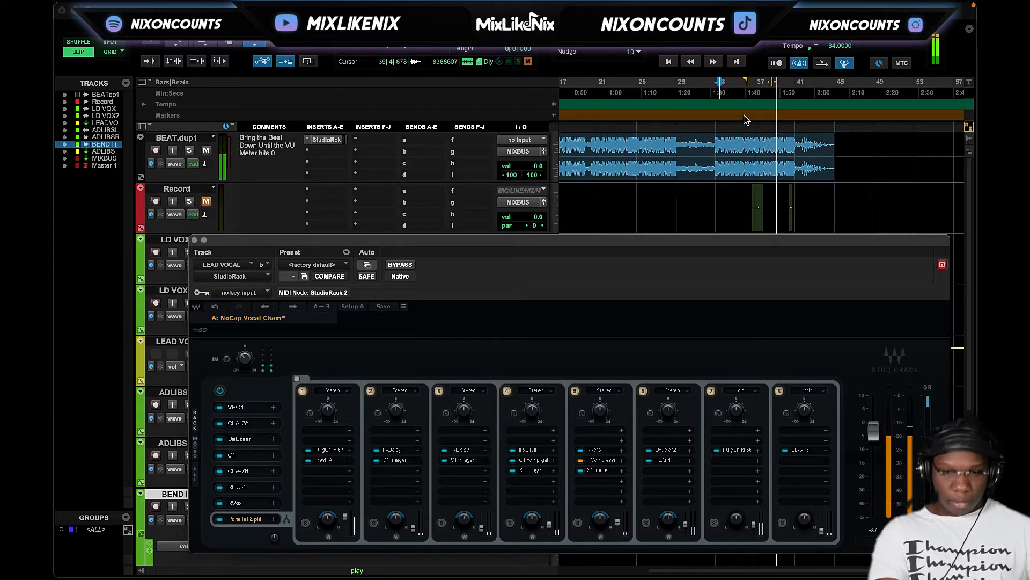
Replay the vocal from about bar 33 to compare the chain on and off with raised output, and undo both rack changes.
left_click(724, 94)
left_click(718, 92)
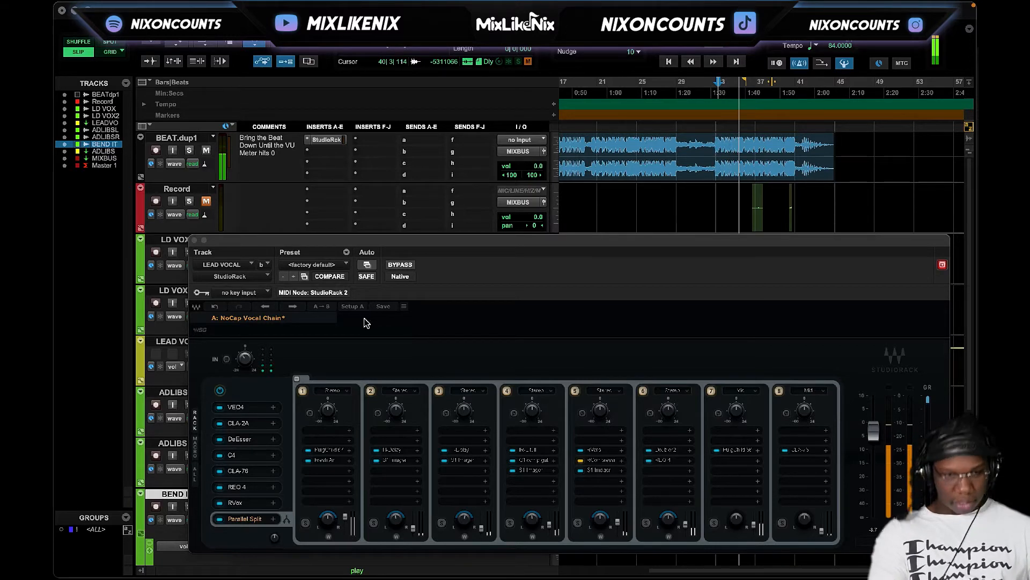
left_click(220, 390)
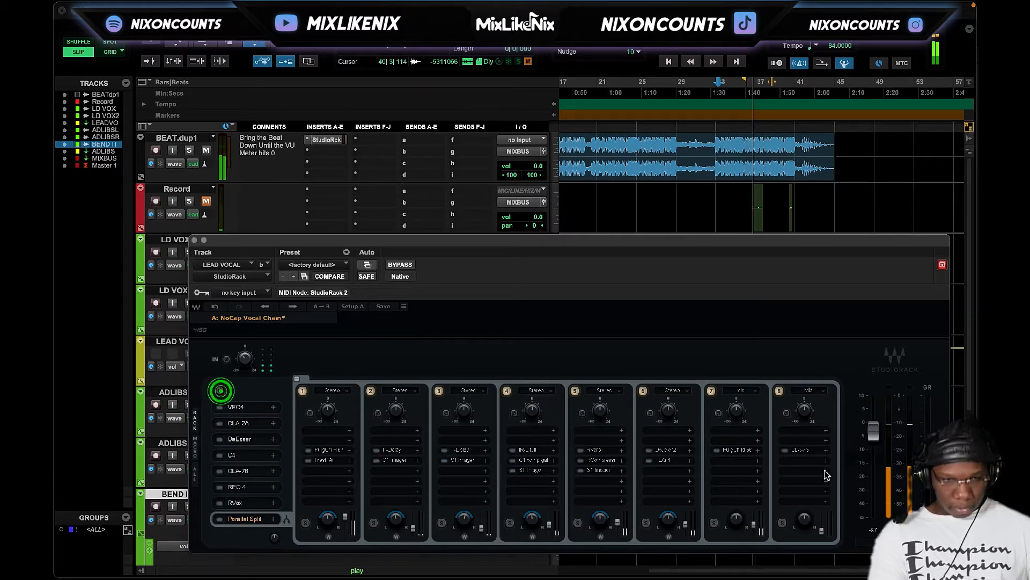
left_click_drag(873, 429, 870, 399)
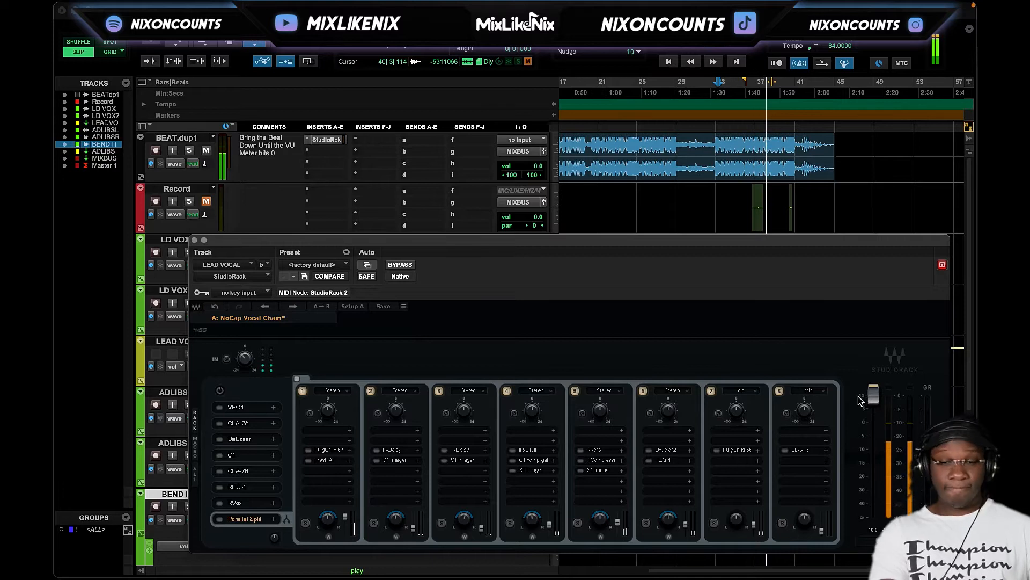
key("space")
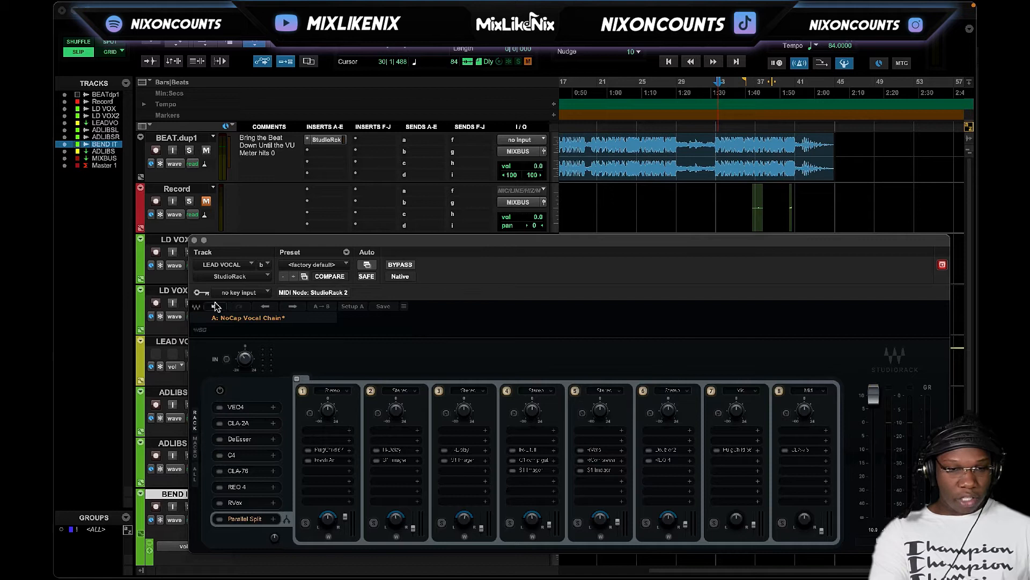
left_click(216, 306)
left_click(217, 308)
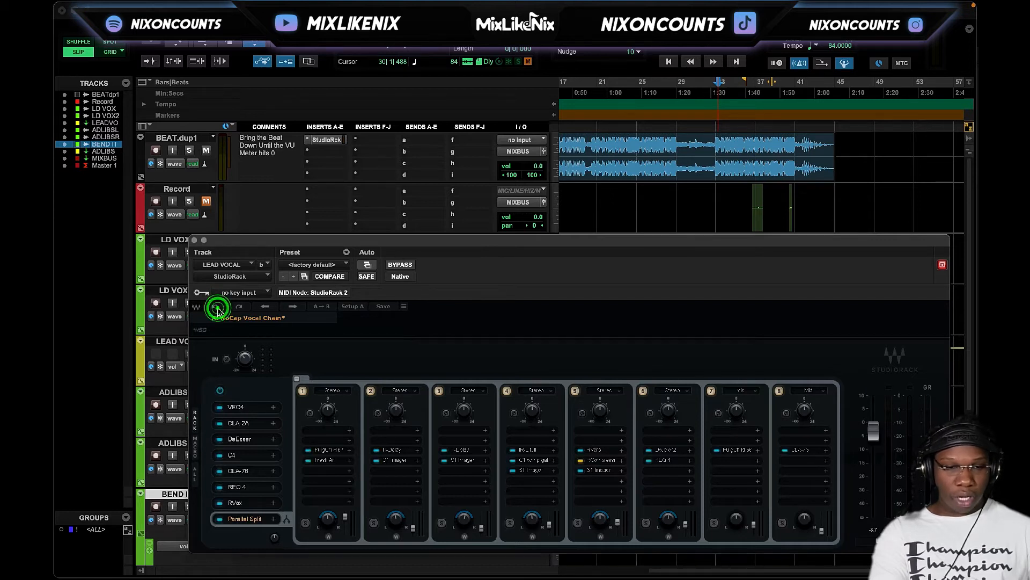
Review the C4 in slot 4, and check the CLA-76 in slot 5 while playing the lead vocal from about bar 33.
left_click(242, 455)
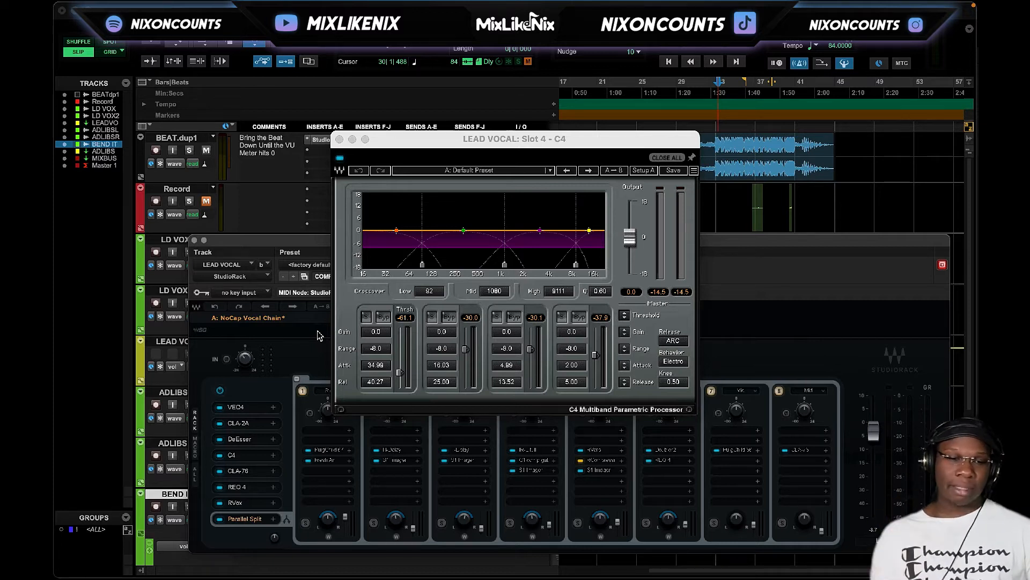
left_click(247, 470)
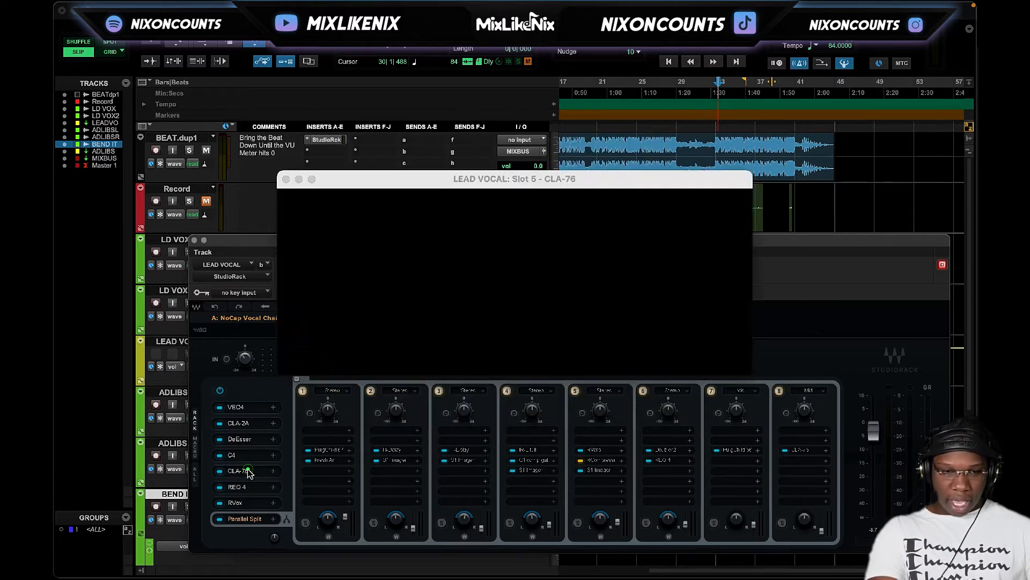
mouse_move(505, 318)
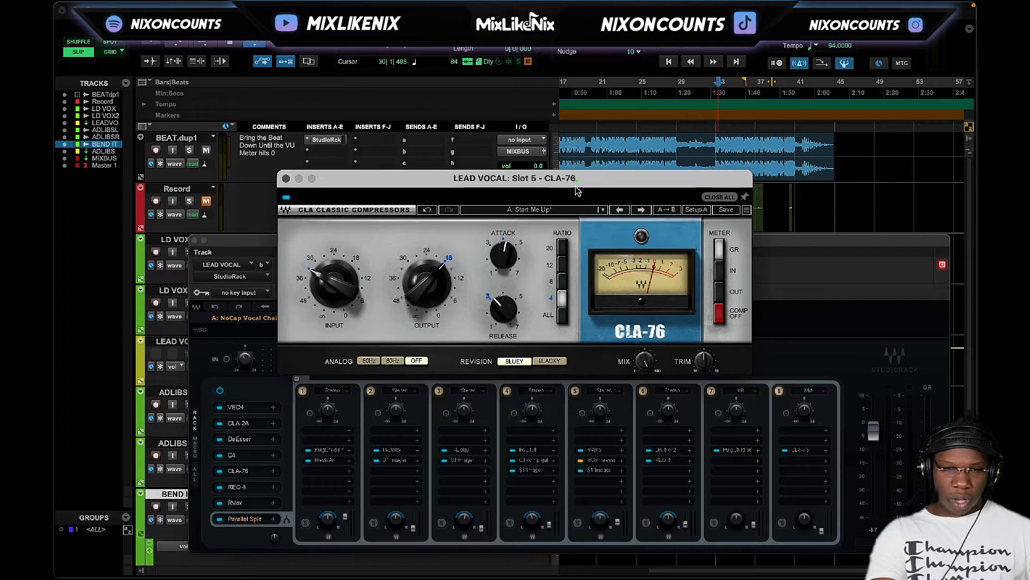
left_click_drag(579, 182, 574, 233)
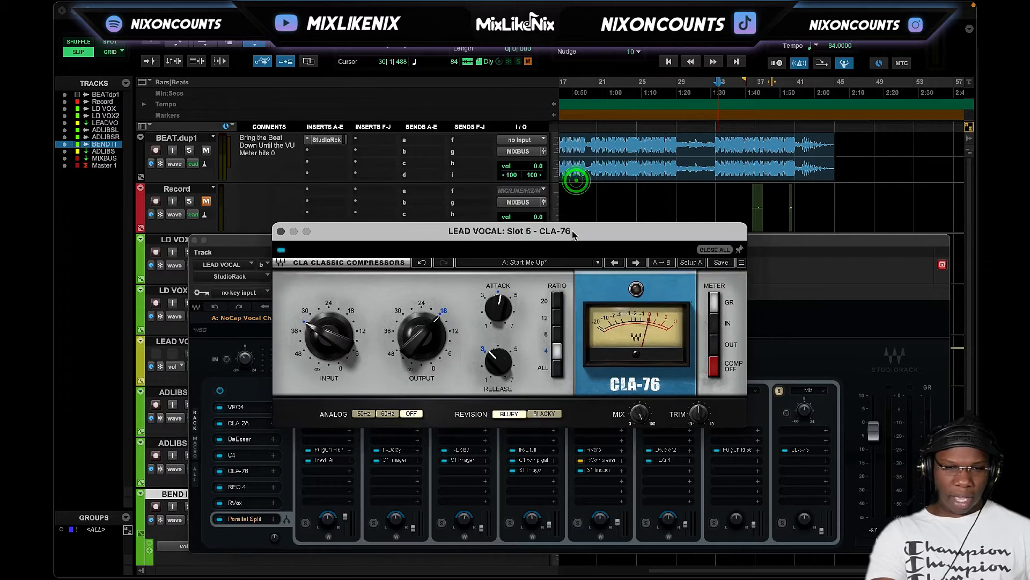
left_click(714, 99)
key("space")
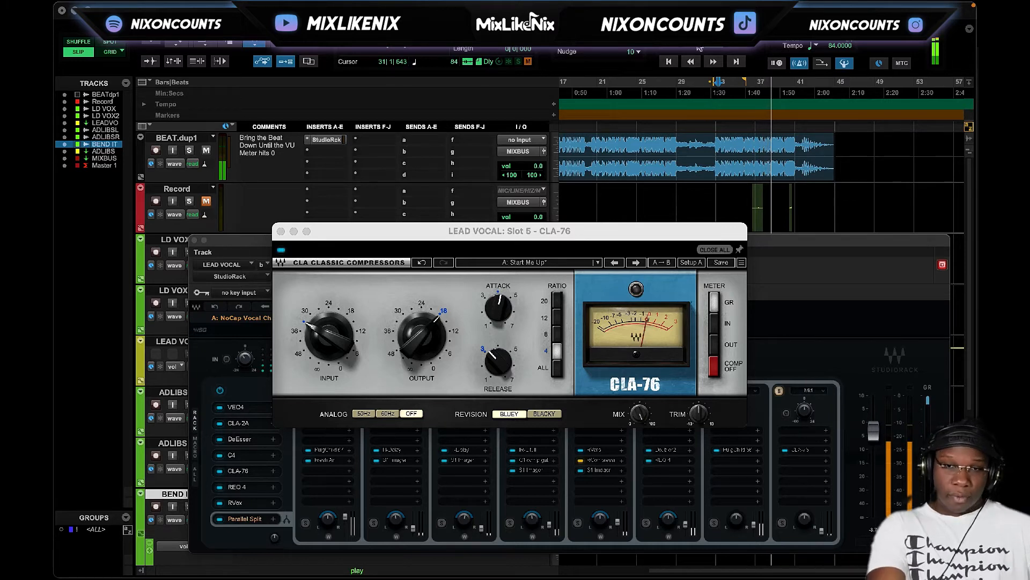
left_click(633, 195)
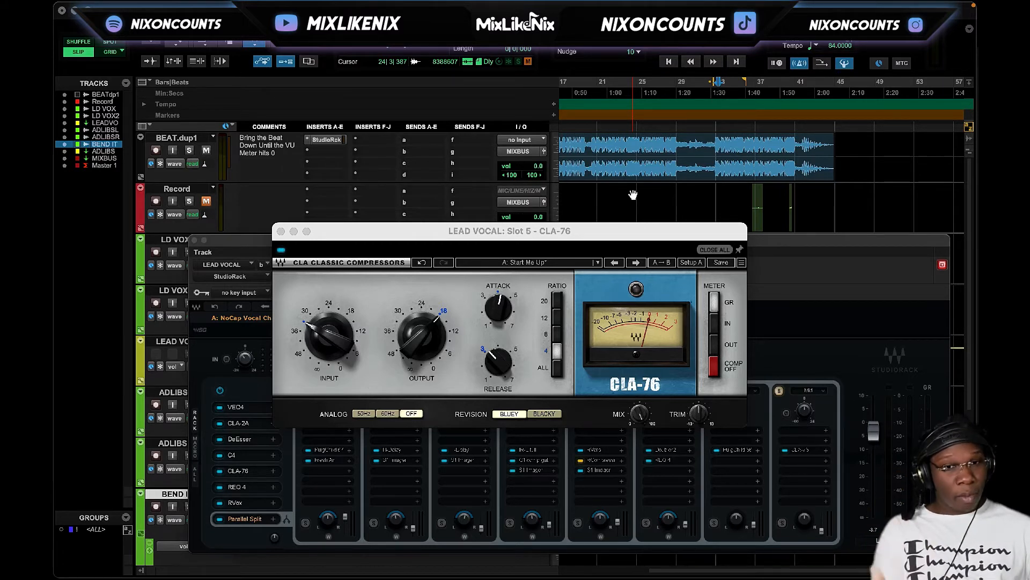
Check the attack and release settings of the CLA-76 in slot 5 and close the compressor.
left_click(503, 308)
left_click(492, 373)
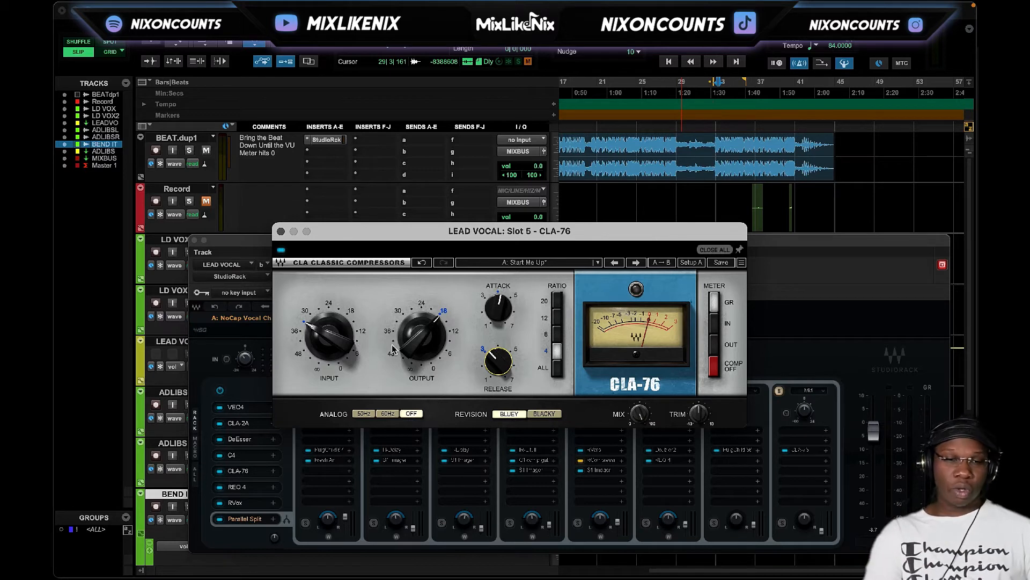
left_click(280, 232)
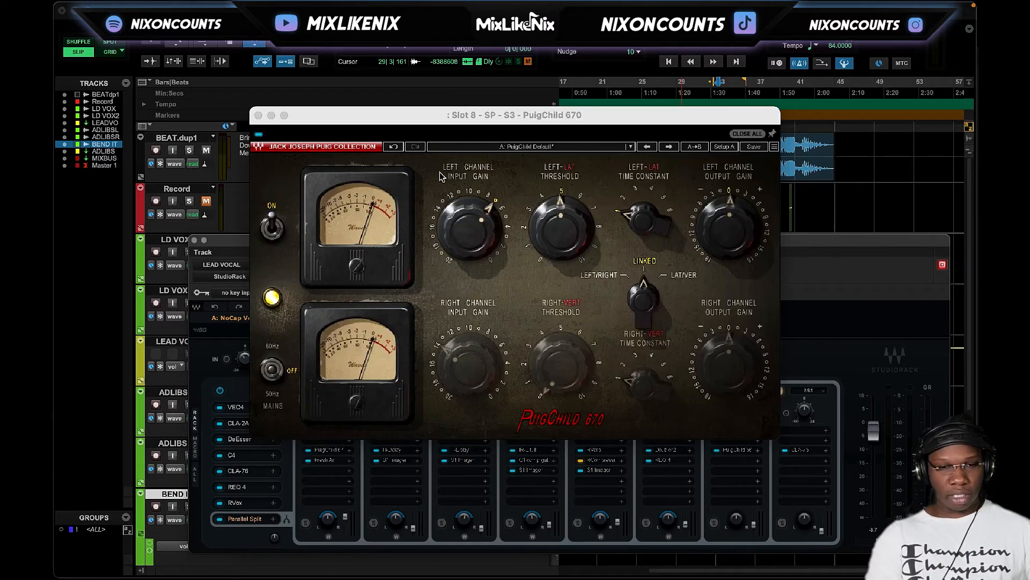
Play the lead vocal from about bar 33 while watching the meters of the PuigChild 670 in the first parallel split.
left_click_drag(453, 110, 400, 170)
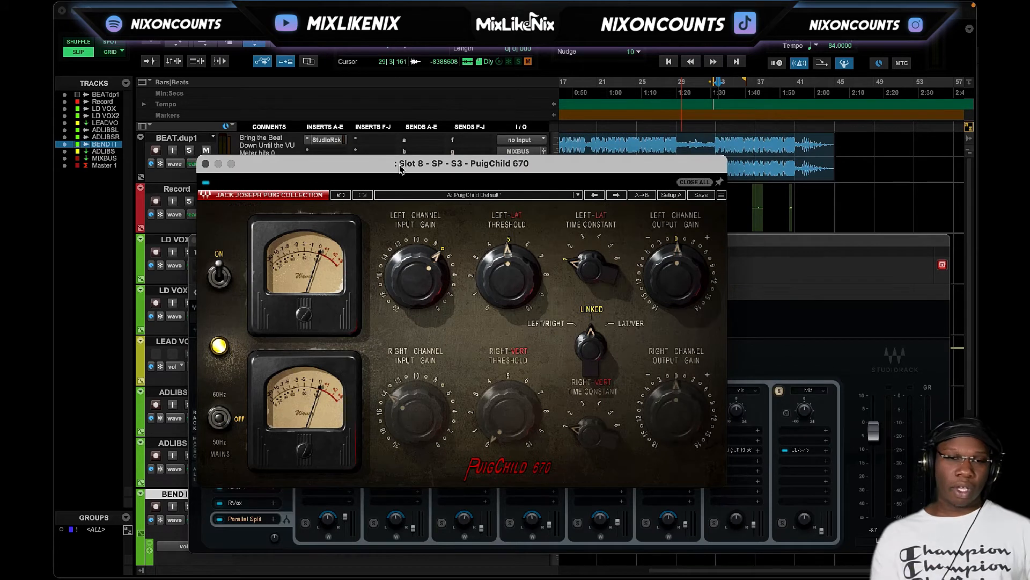
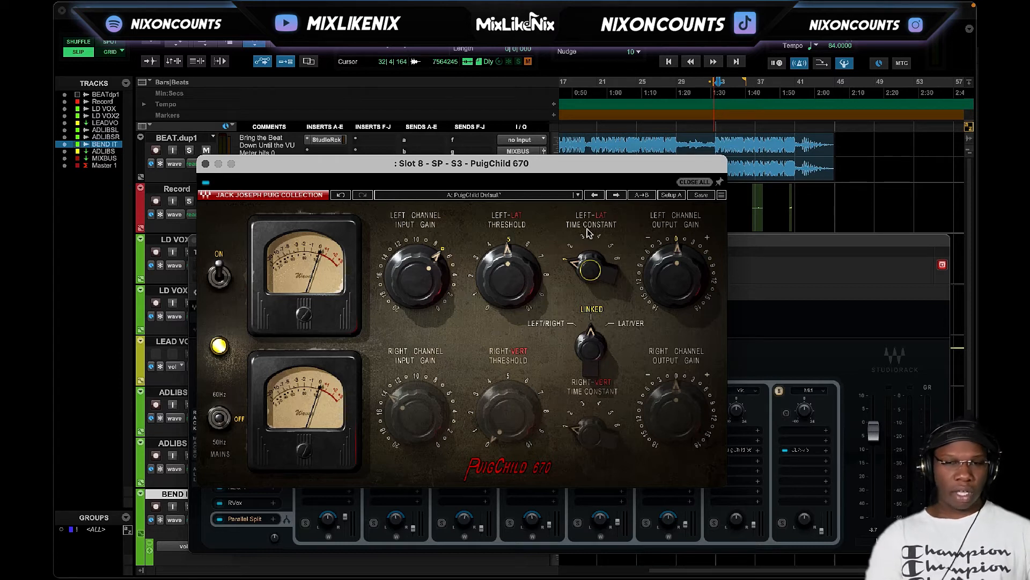
key("space")
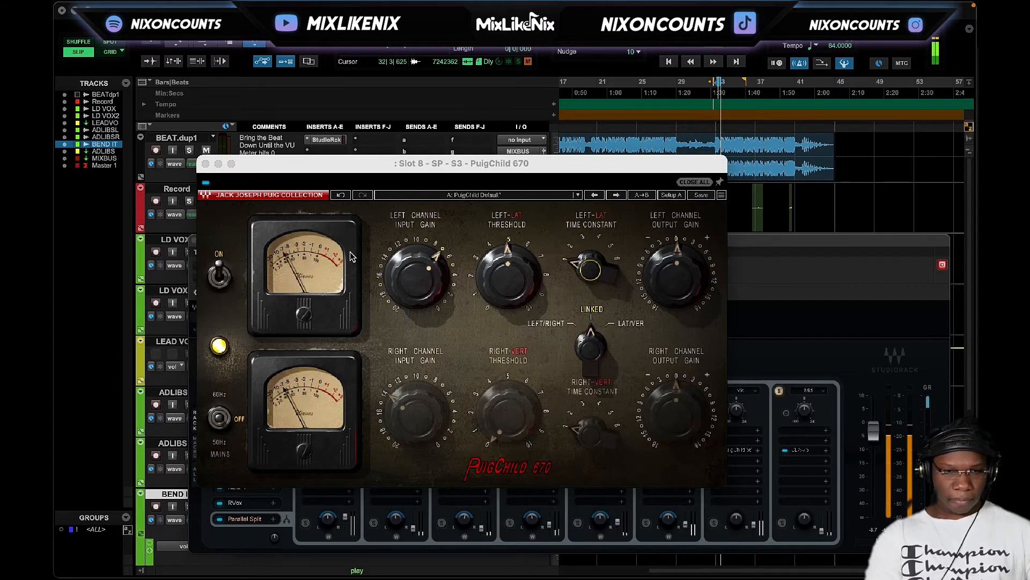
left_click_drag(330, 170, 343, 70)
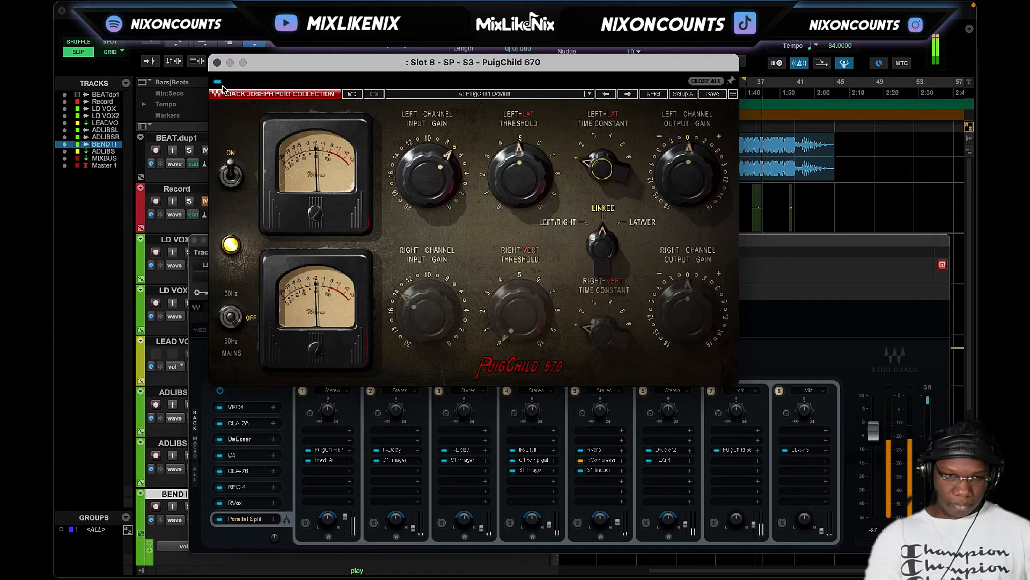
left_click_drag(223, 87, 224, 163)
left_click_drag(321, 151, 322, 163)
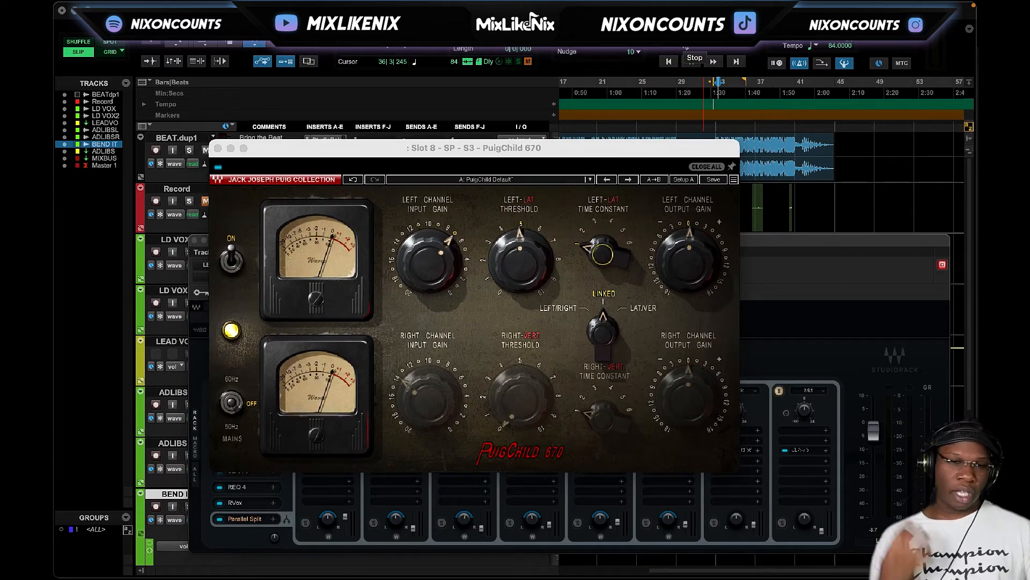
Check the PuigChild 670's threshold and left channel input gain, and close it.
left_click(521, 261)
left_click(426, 257)
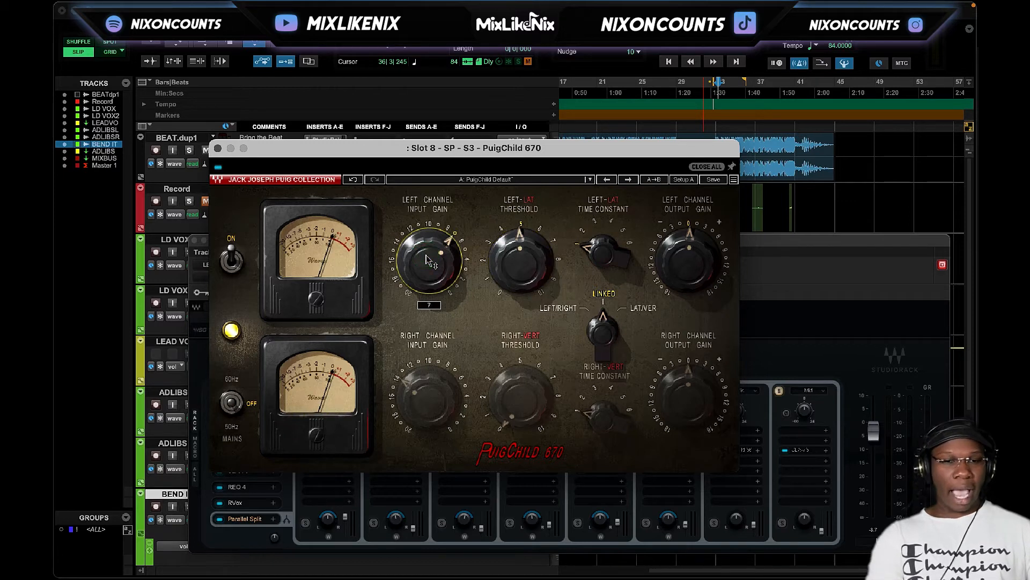
mouse_move(434, 265)
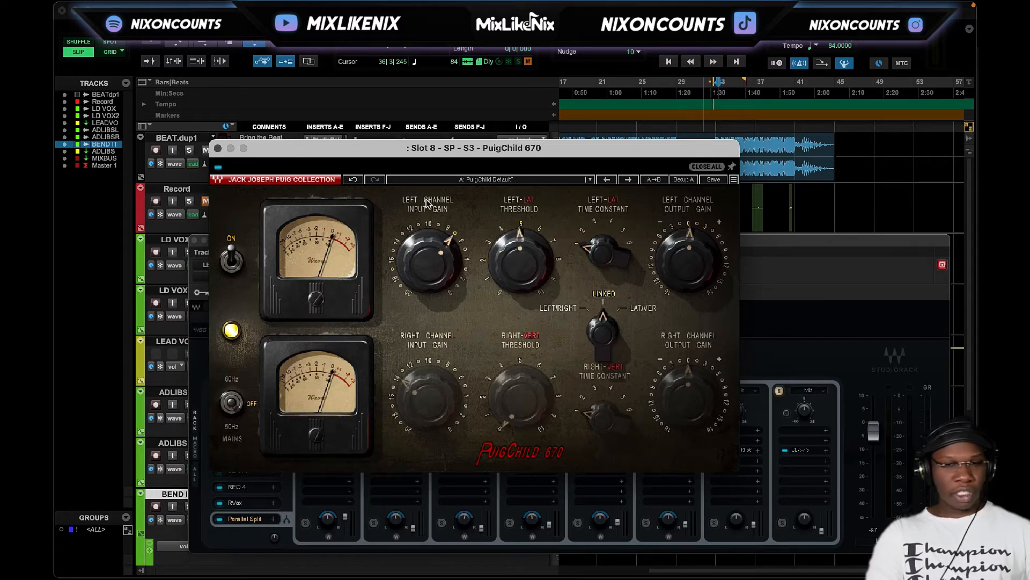
left_click(218, 149)
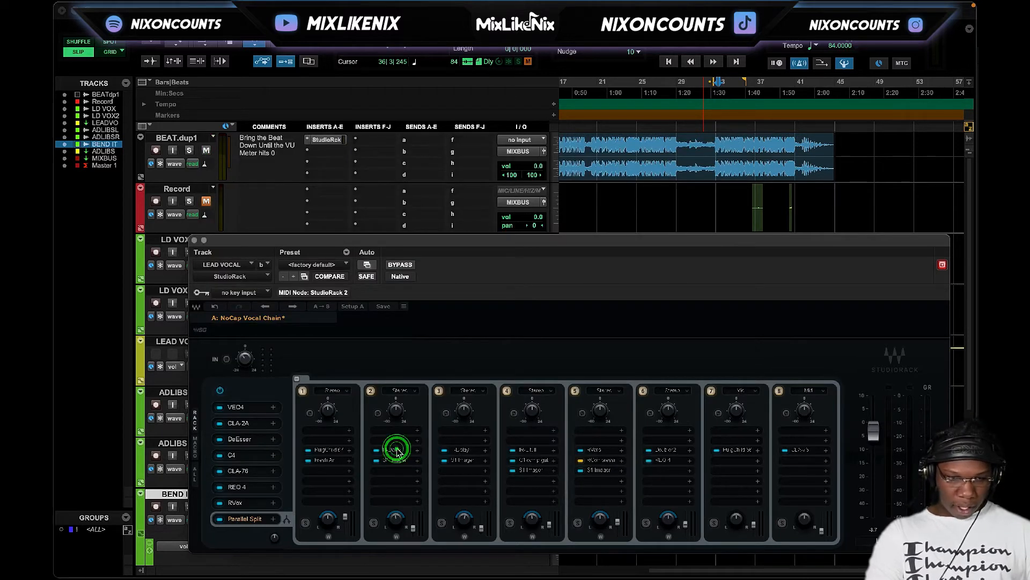
Review the IR-L full reverb and its presets in the fourth parallel split, and inspect the C1 comp-gate after it.
left_click(527, 449)
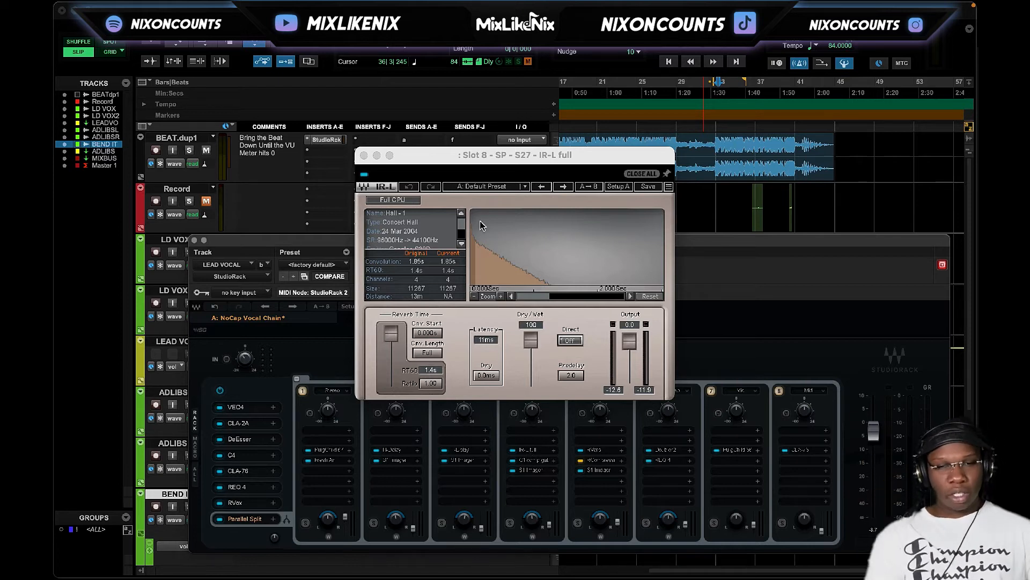
left_click(482, 187)
left_click(458, 339)
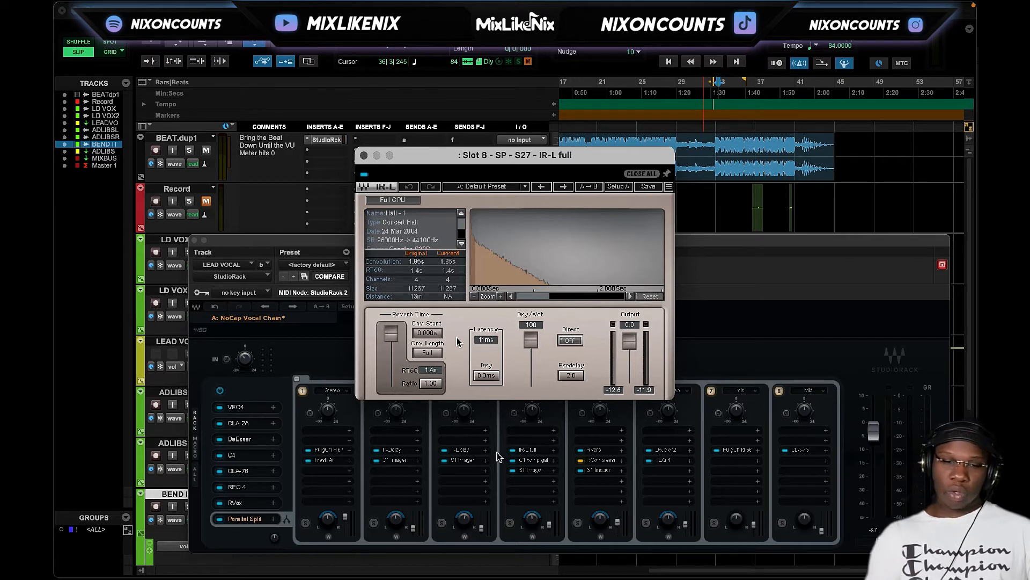
left_click(529, 448)
left_click(531, 460)
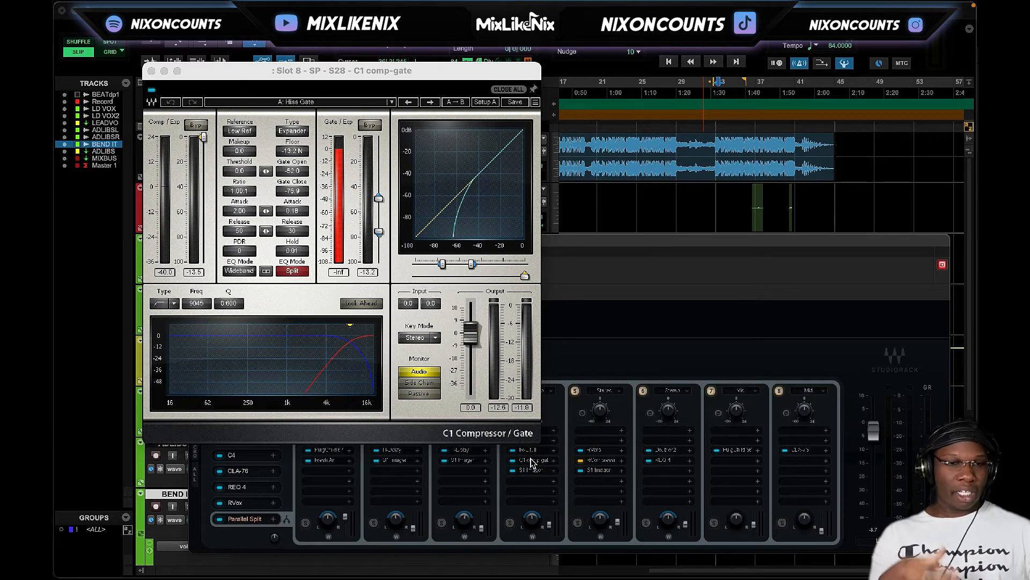
Review the RVerb and the RCompressor in the fifth parallel split, closing each one.
left_click(593, 449)
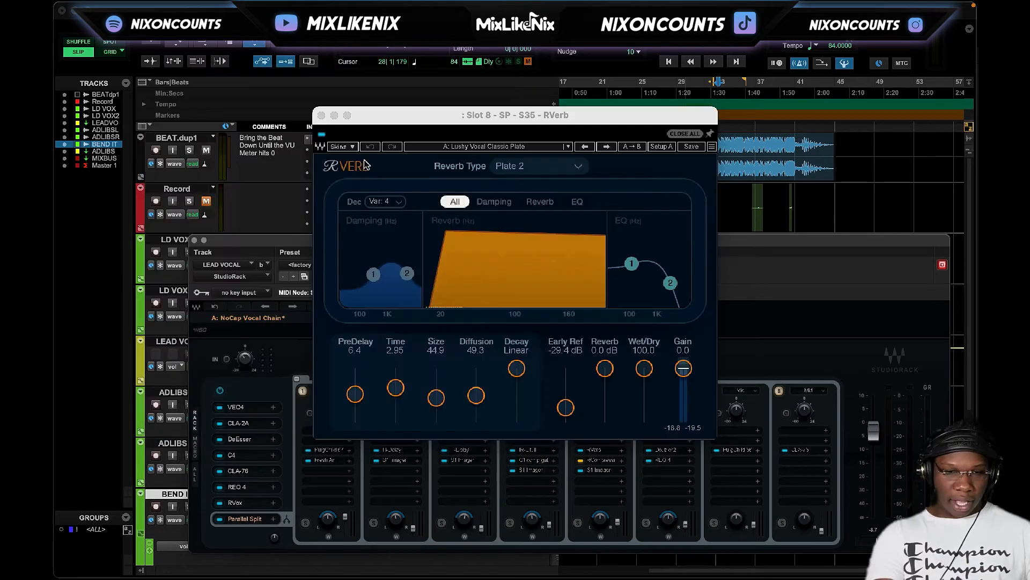
left_click(322, 116)
left_click(596, 460)
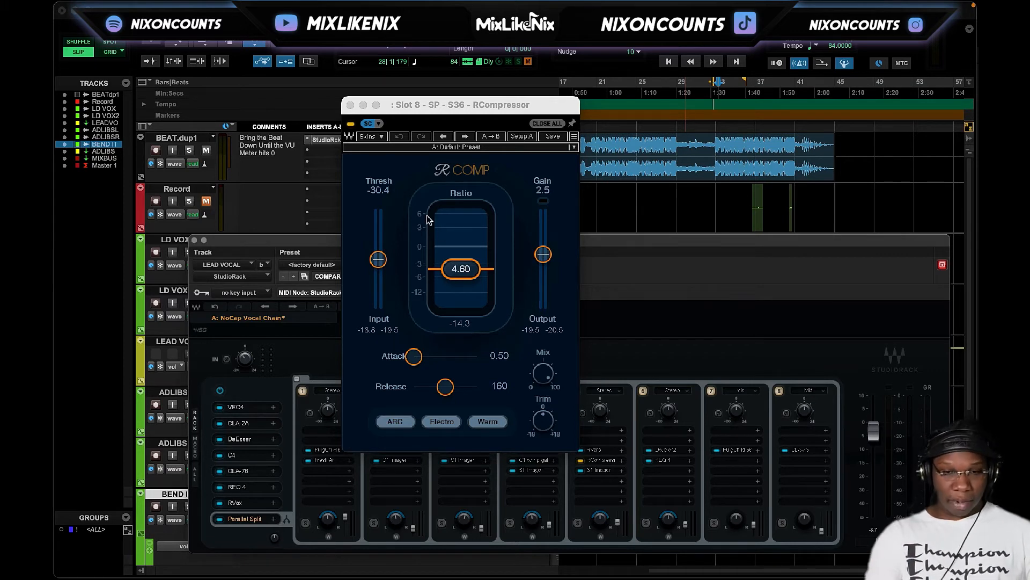
left_click(350, 105)
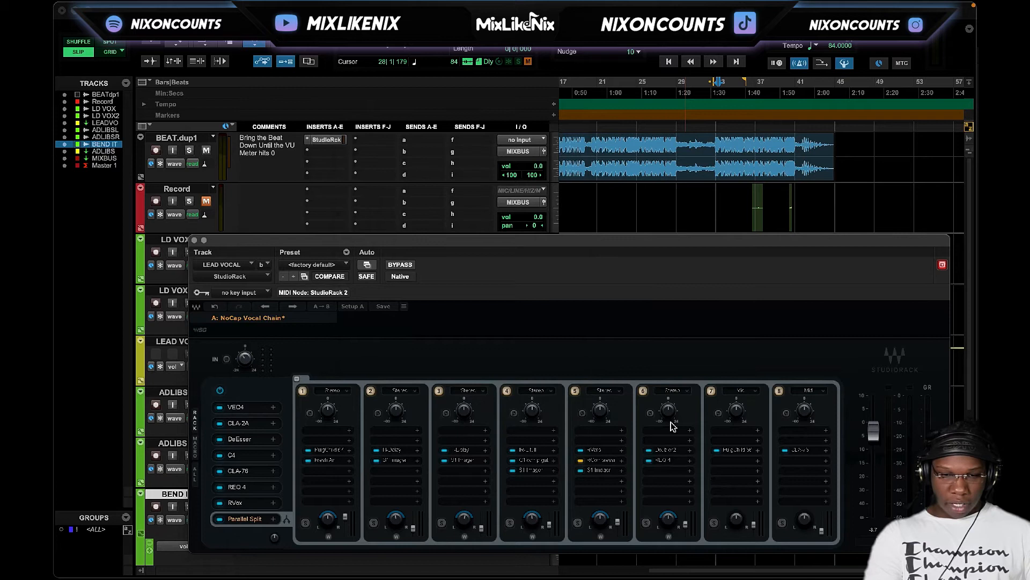
Check the PuigChild 660 in the seventh parallel split and compare it on and off while playing from about bar 33.
left_click(745, 450)
left_click(745, 451)
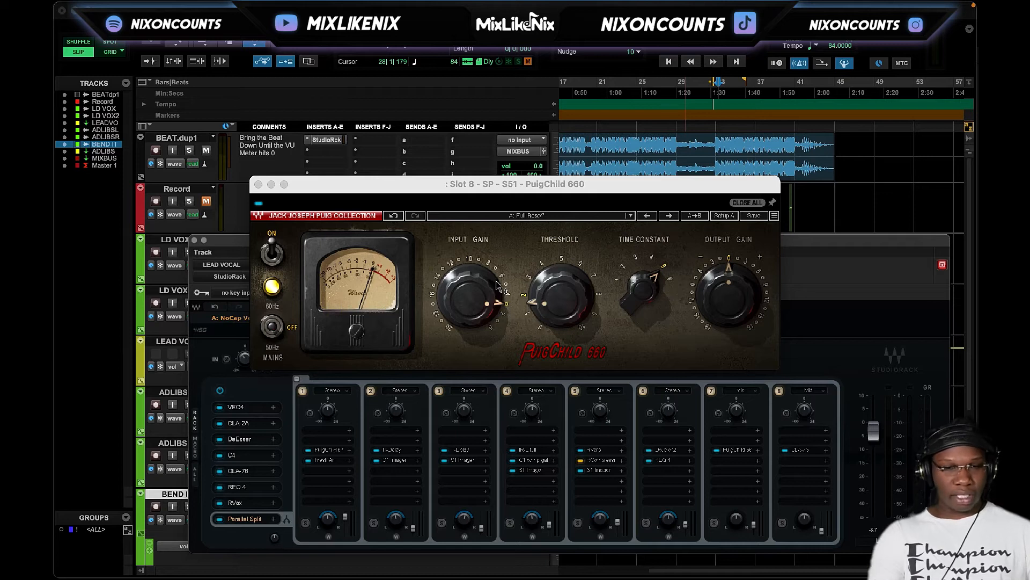
left_click(476, 290)
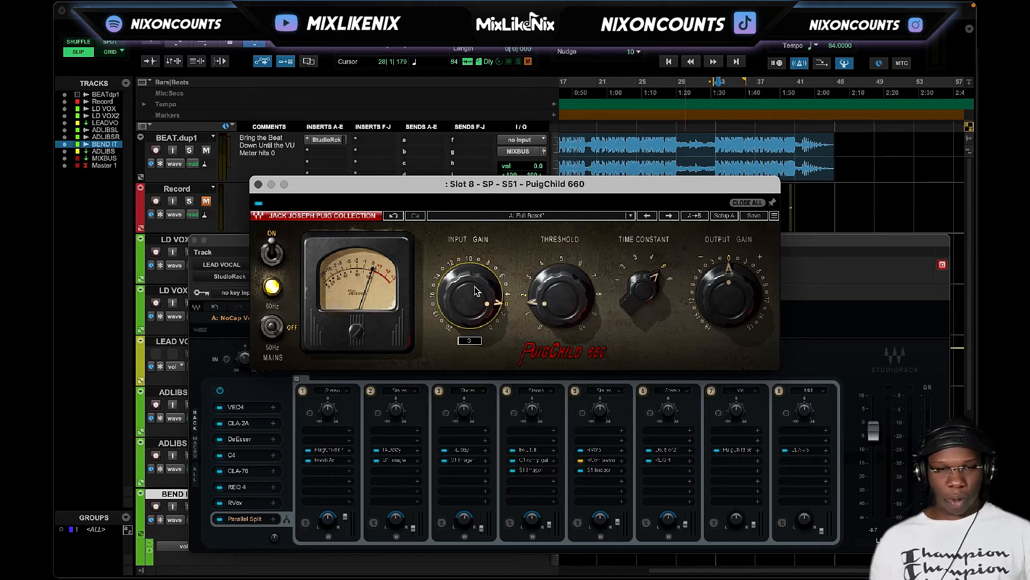
left_click(718, 83)
key("space")
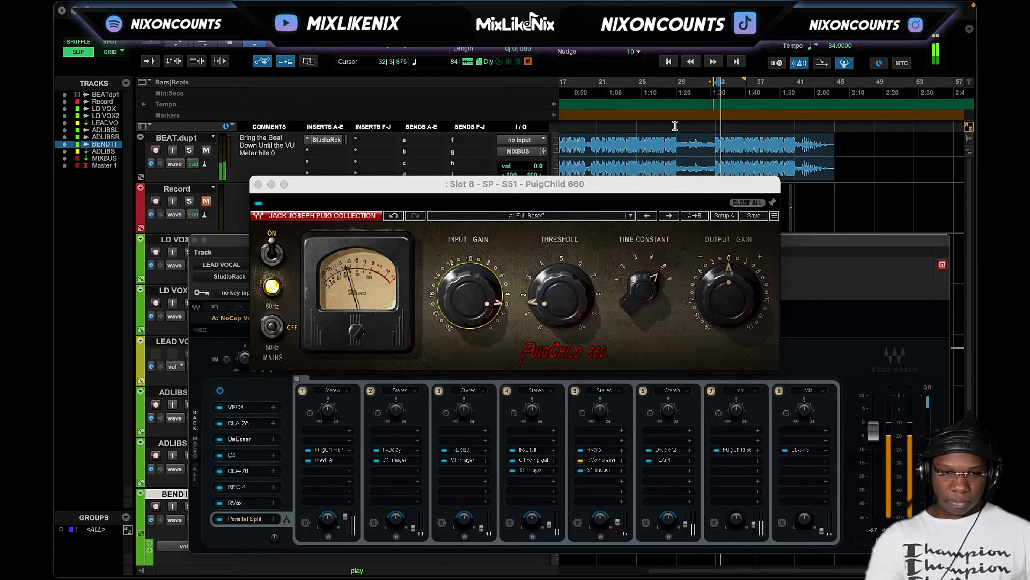
left_click(259, 204)
left_click(259, 204)
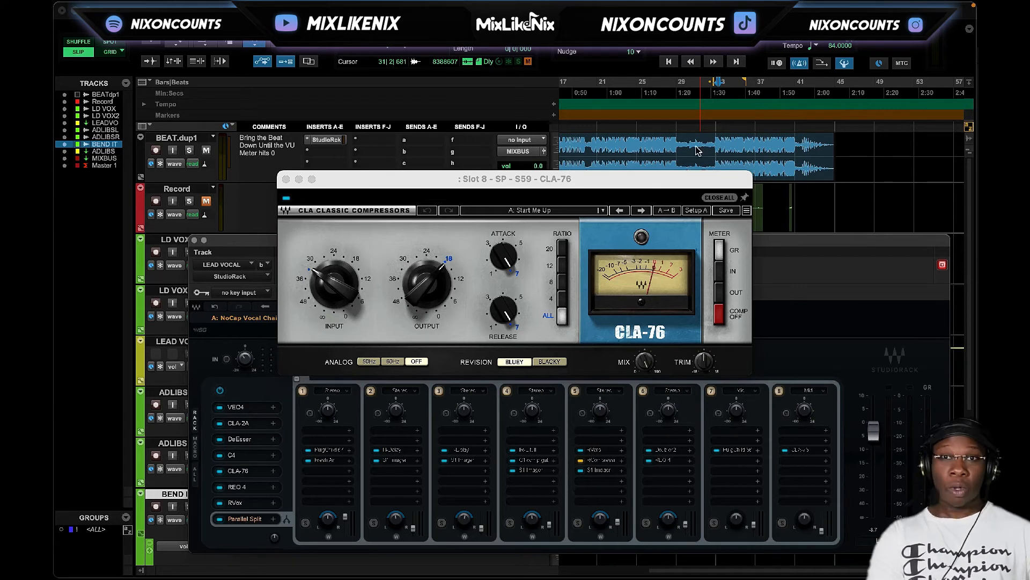
Play the lead vocal with the CLA-76 of the eighth parallel split open, stop playback, and close the compressor.
key("space")
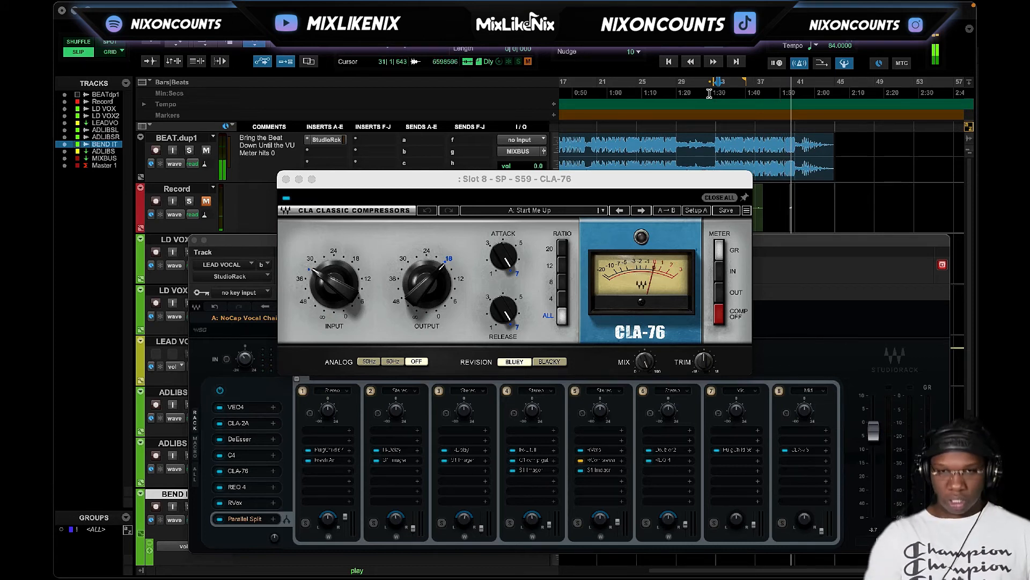
key("space")
left_click(286, 179)
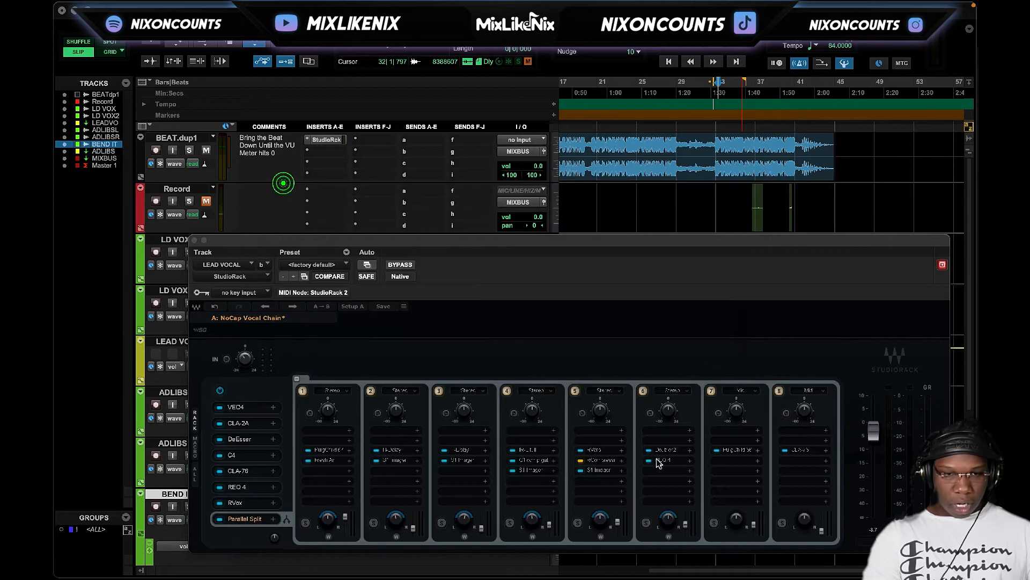
Close the lead vocal rack and open the StudioRack on the ADLIBS track.
left_click(194, 239)
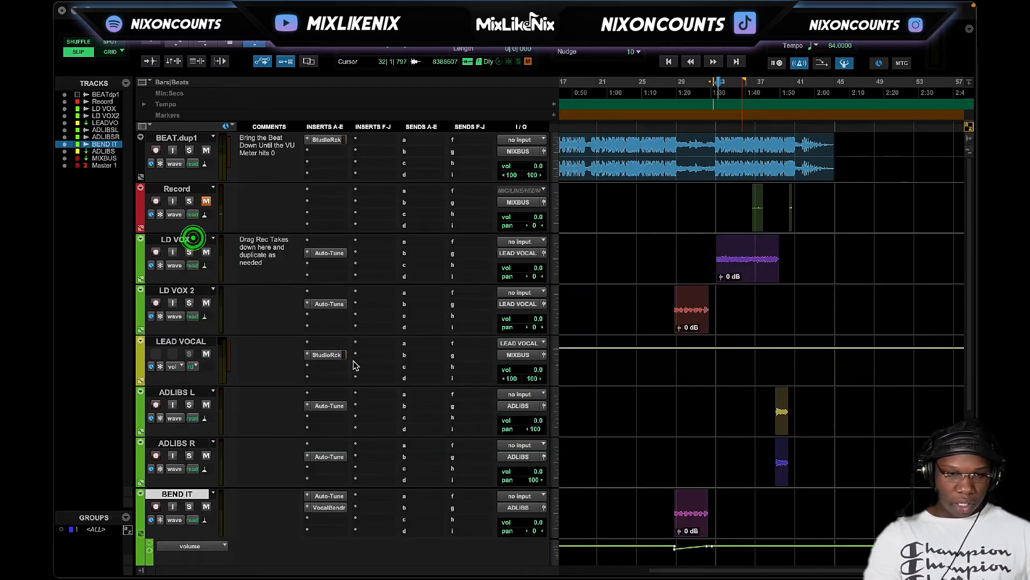
scroll(355, 366, "down", 1)
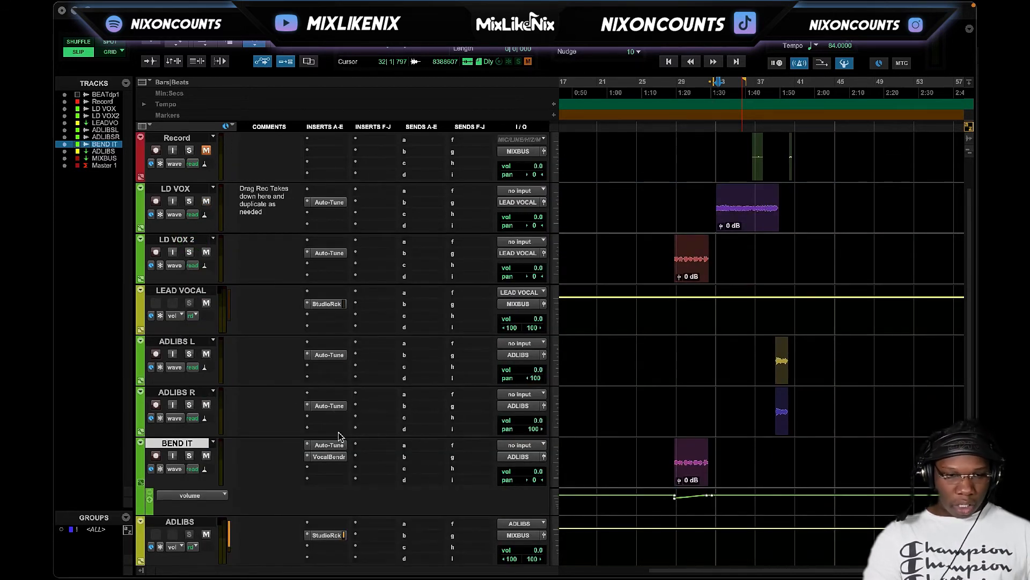
scroll(350, 472, "down", 1)
left_click(328, 484)
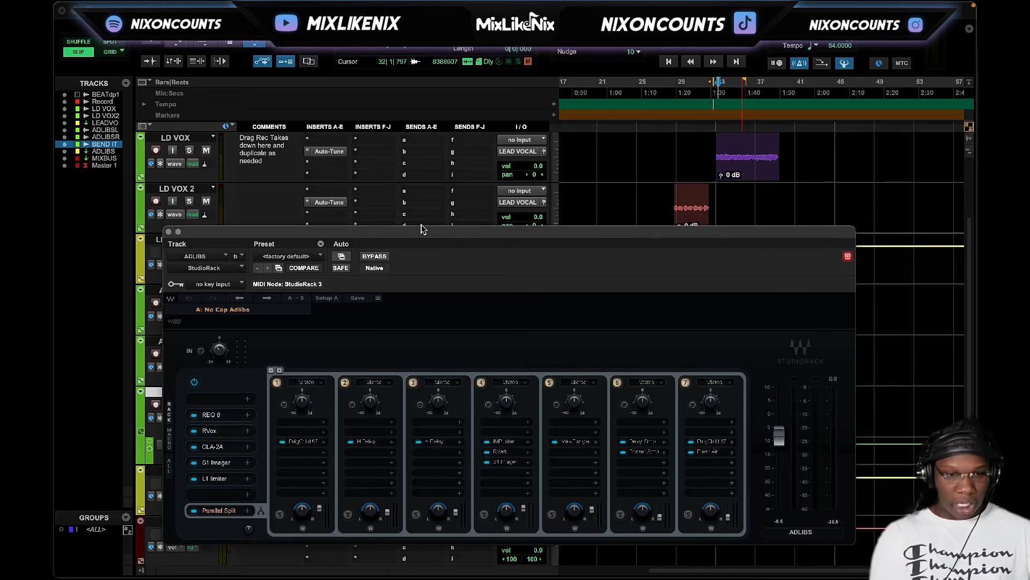
Open the REQ 6 from the ad-libs rack beside it and raise the rack's output to about -7.5 dB.
left_click(215, 413)
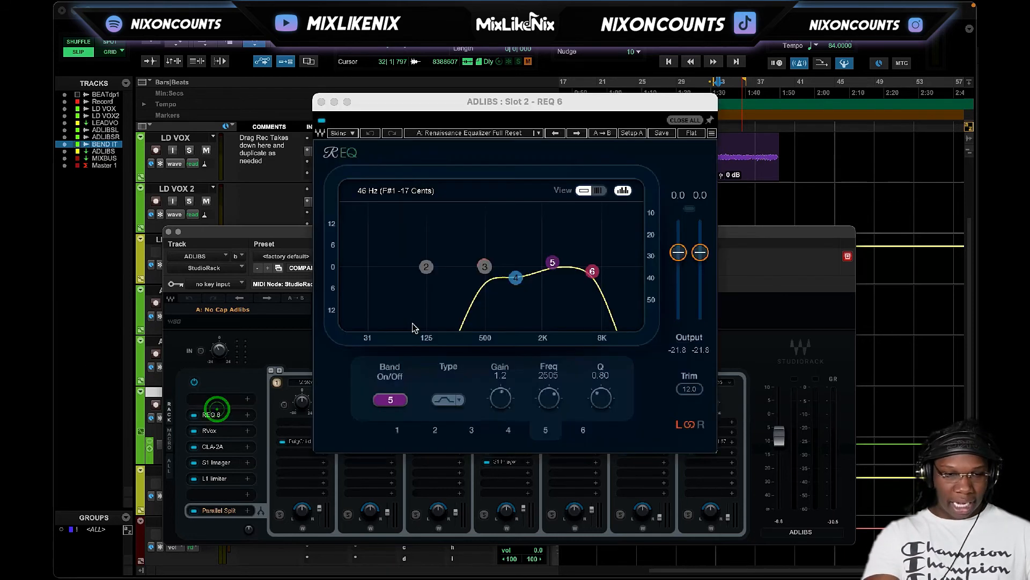
left_click_drag(542, 102, 384, 108)
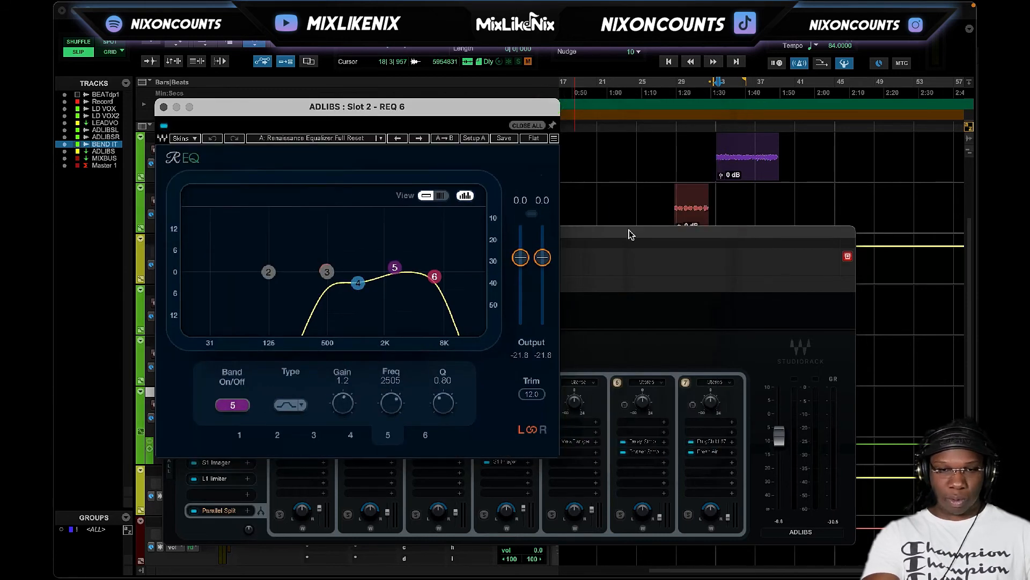
left_click_drag(630, 234, 642, 233)
left_click_drag(797, 442, 795, 433)
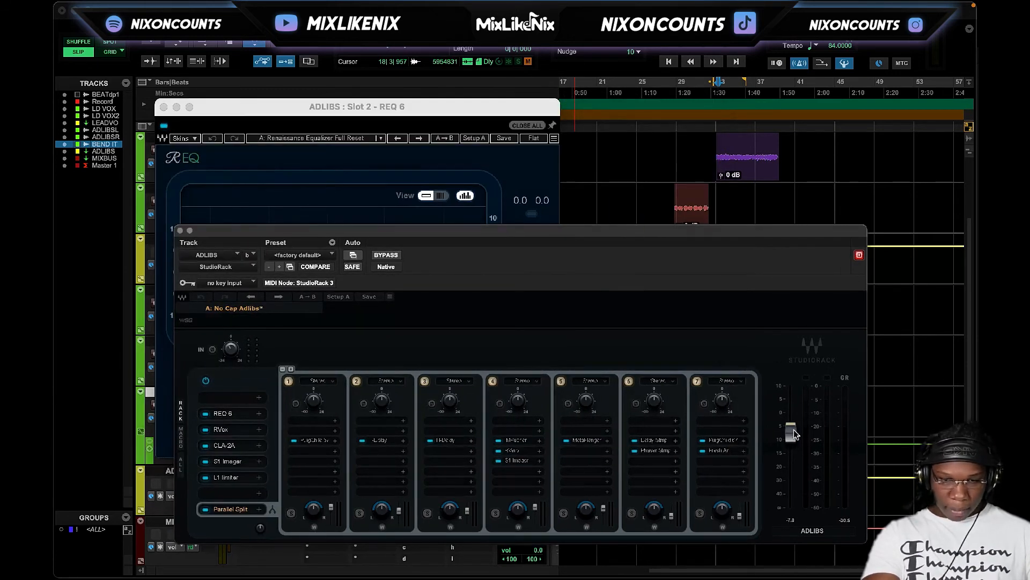
Play the ad-libs from about bar 38 while watching the REQ 6 curve and spectrum, and bring the rack controls back into view.
left_click_drag(748, 241, 757, 370)
left_click(774, 97)
key("space")
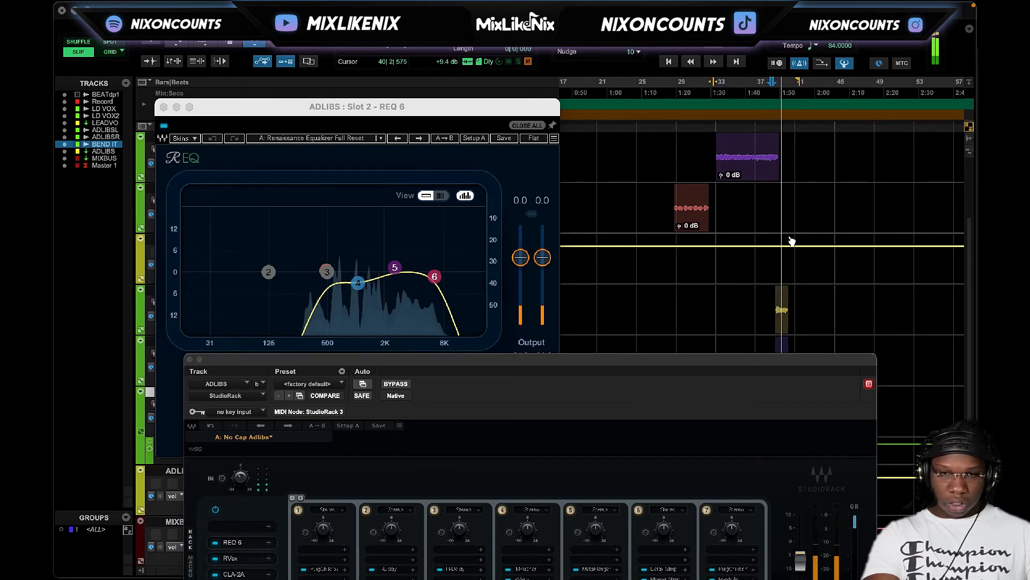
left_click(769, 92)
left_click_drag(519, 365, 547, 282)
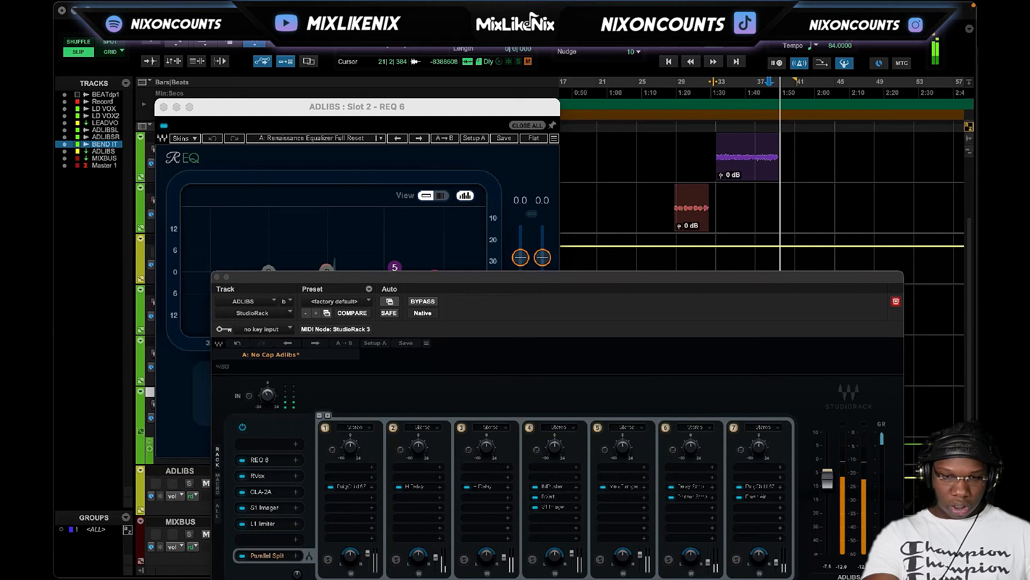
Audition the ad-libs with the whole StudioRack chain bypassed and its output raised to about -1.7 dB, and stop playback.
left_click(242, 426)
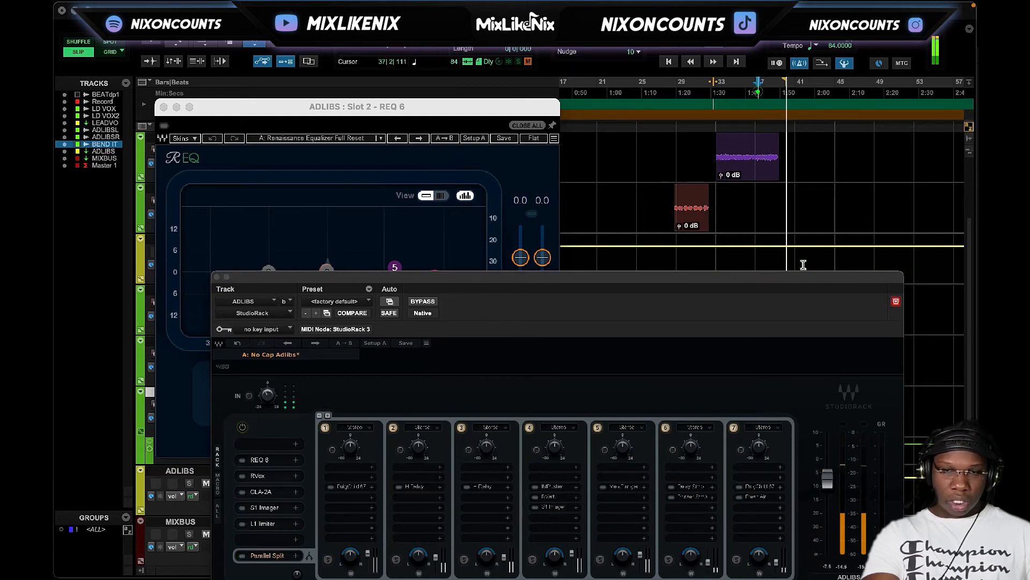
mouse_move(830, 484)
left_mouse_down()
mouse_move(830, 453)
mouse_move(831, 467)
left_mouse_up()
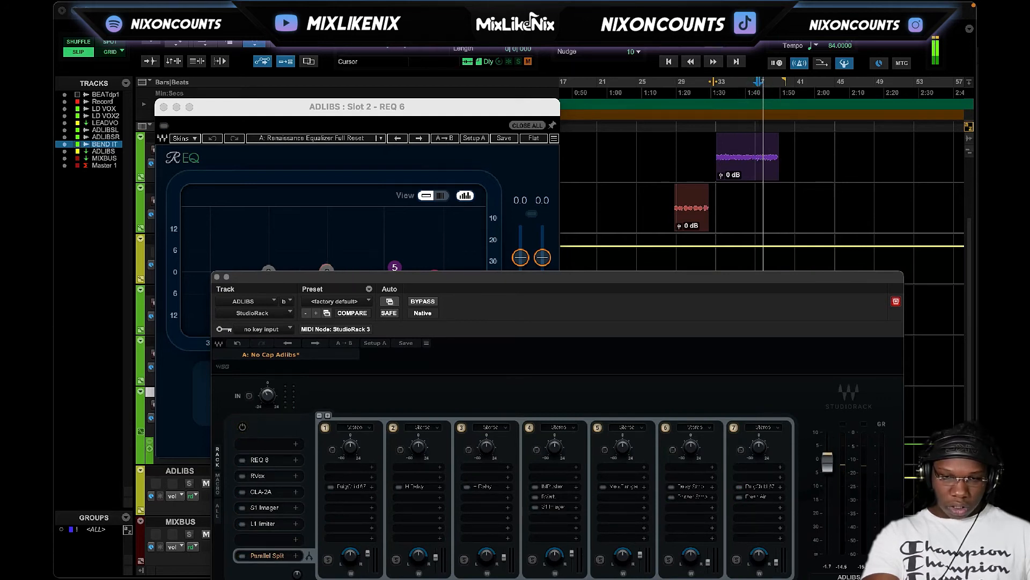
left_click_drag(794, 278, 748, 243)
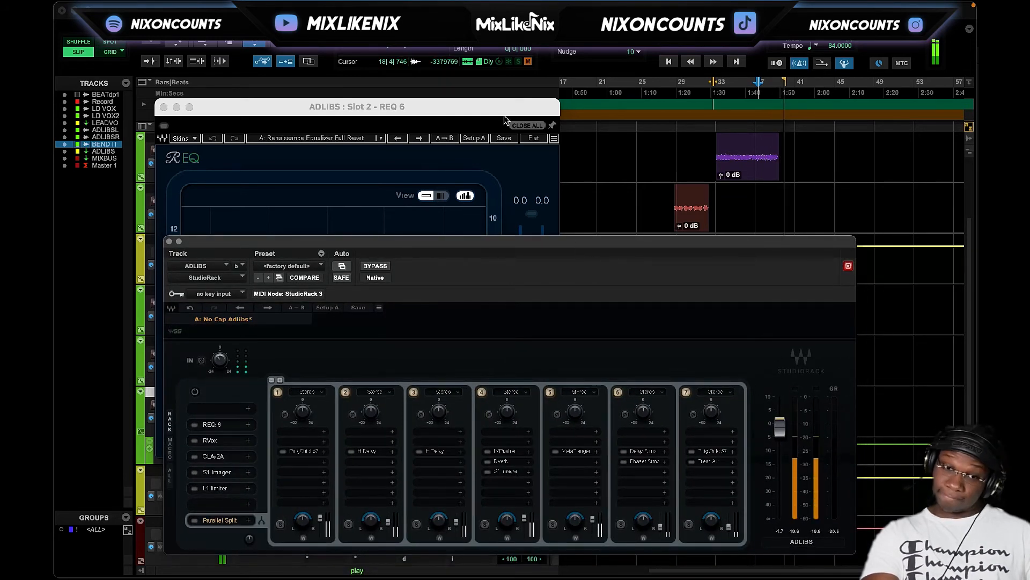
key("space")
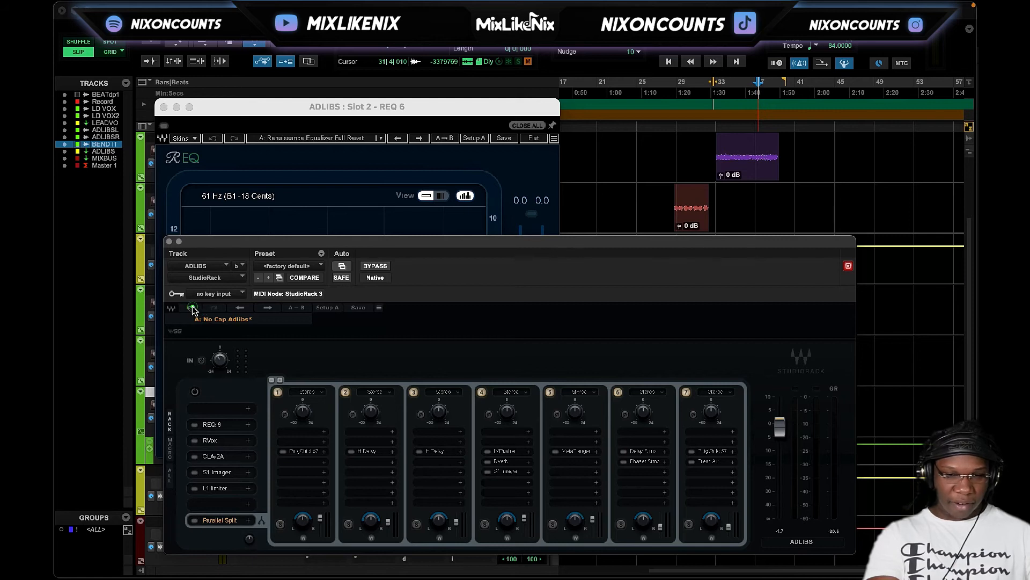
Undo the bypass and the output raise in the ad-libs rack.
left_click(192, 309)
left_click(192, 309)
left_click(192, 309)
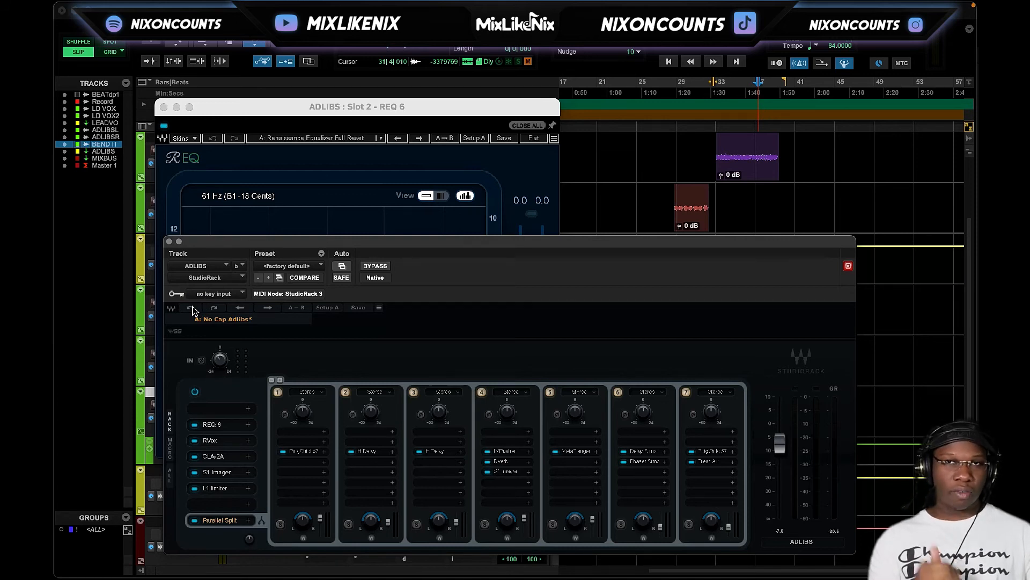
Open the RVox from the ad-libs rack and play the ad-libs with its gate, compression and gain controls in full view.
left_click(212, 424)
left_click(210, 440)
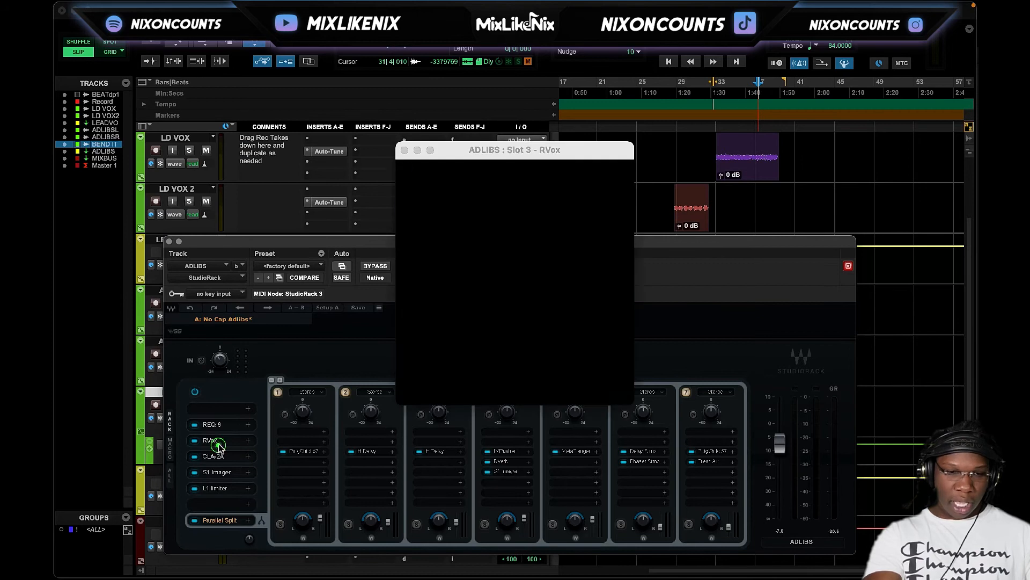
left_click_drag(729, 242, 690, 396)
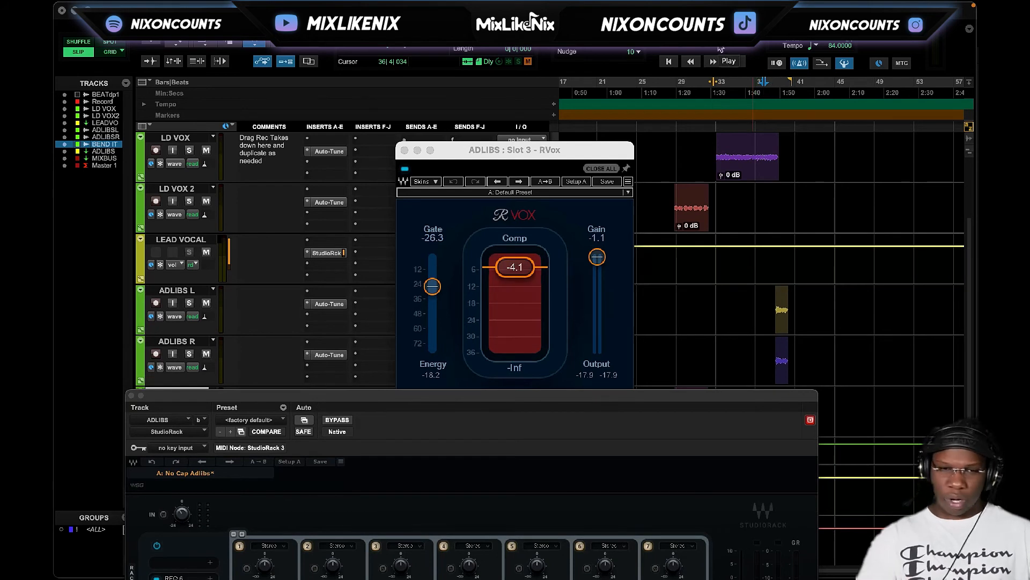
left_click(717, 57)
left_click_drag(567, 401, 570, 473)
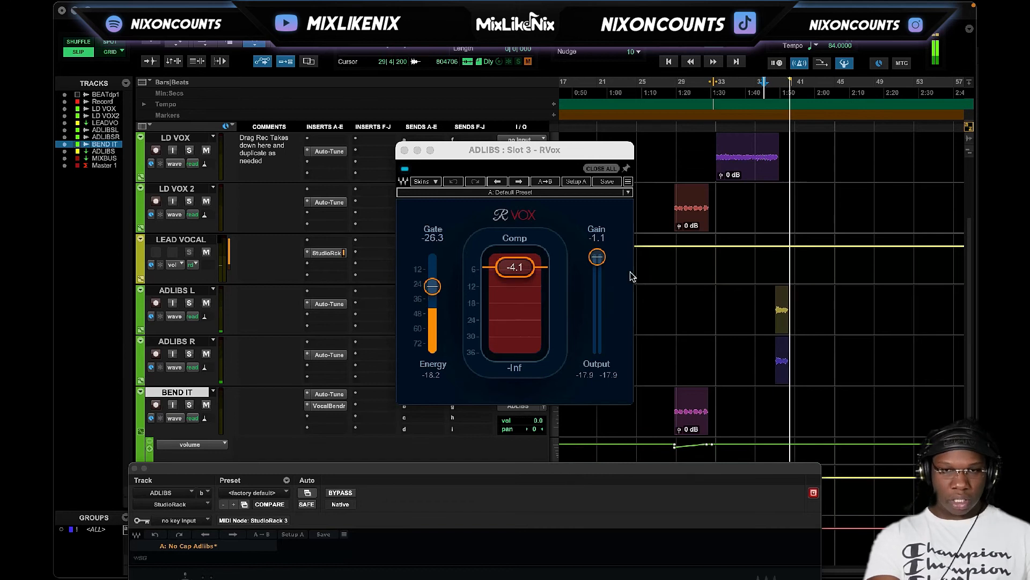
key("space")
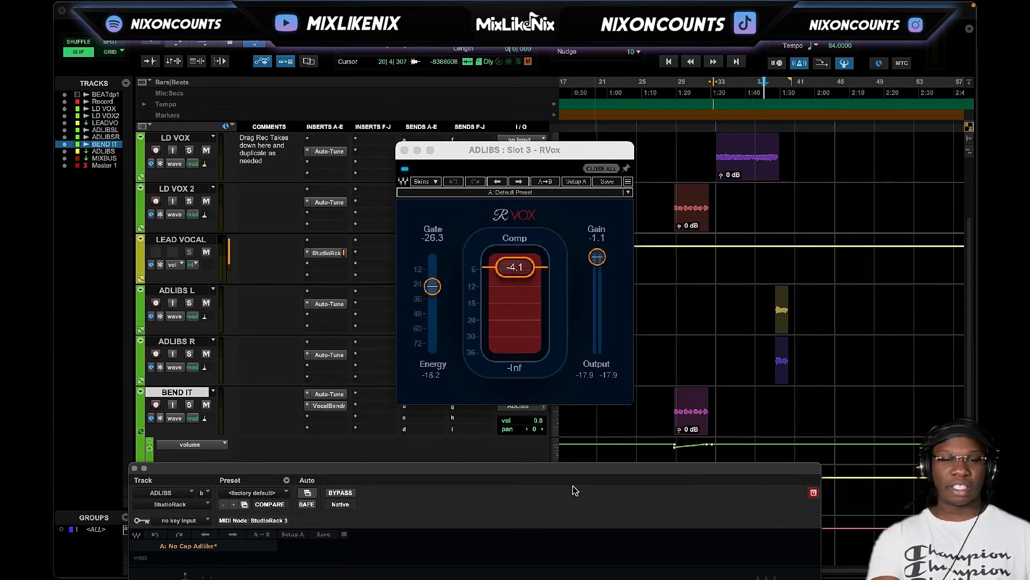
Inspect the ad-libs rack's CLA-2A, S1 Imager and L1 limiter, and the PuigChild 670 on its first parallel chain.
left_click_drag(583, 471, 690, 190)
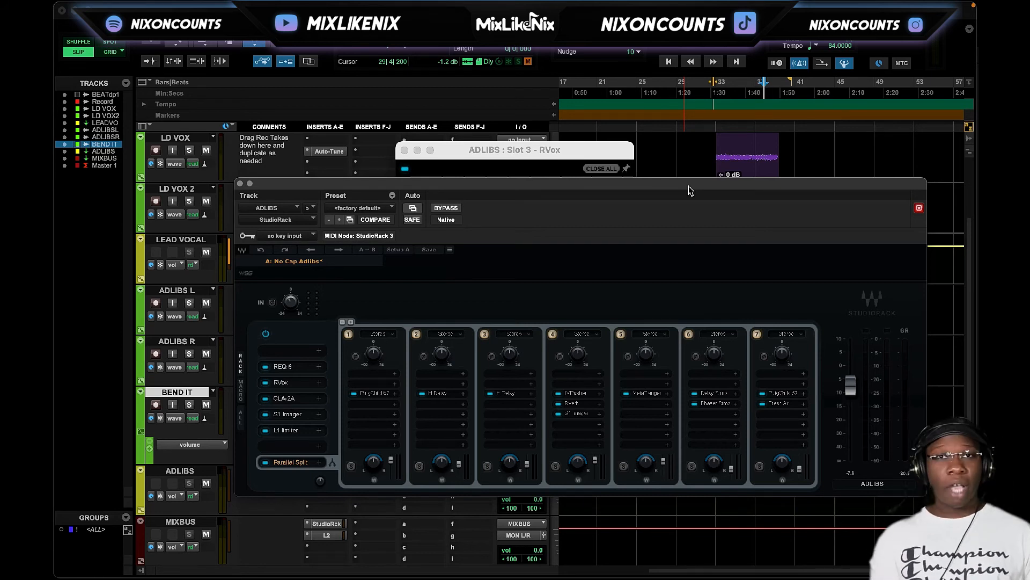
left_click(285, 398)
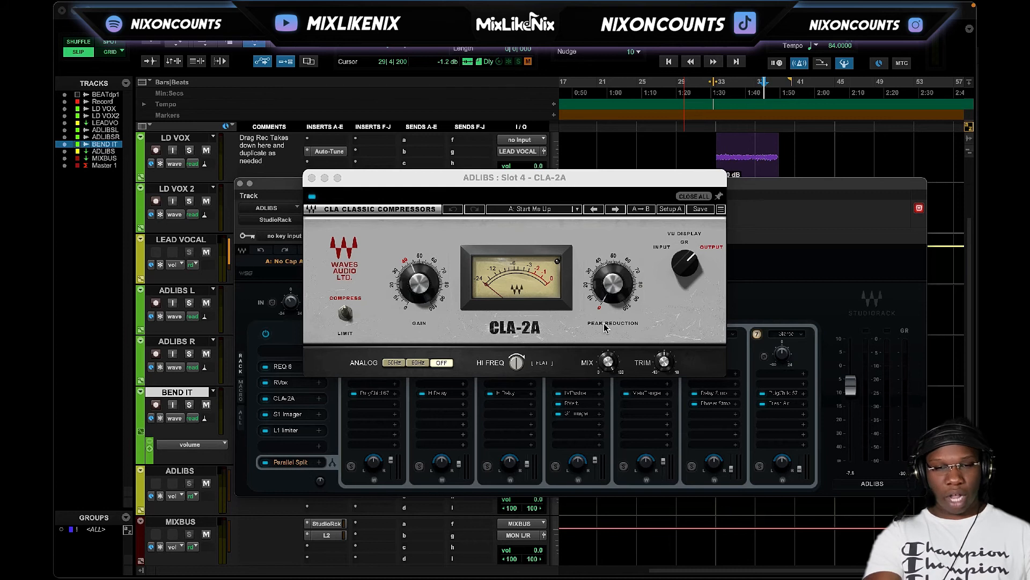
left_click(410, 294)
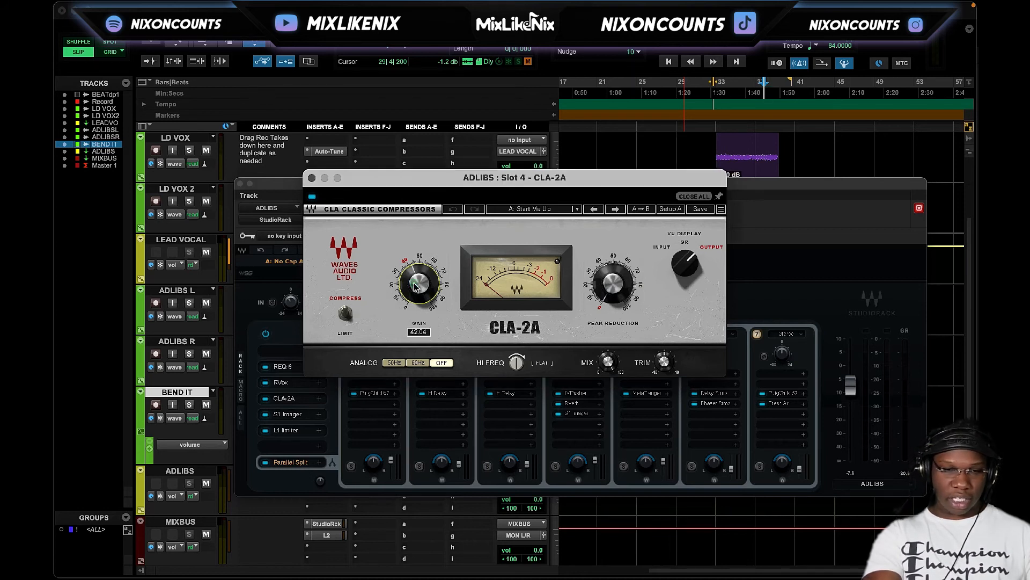
left_click(293, 413)
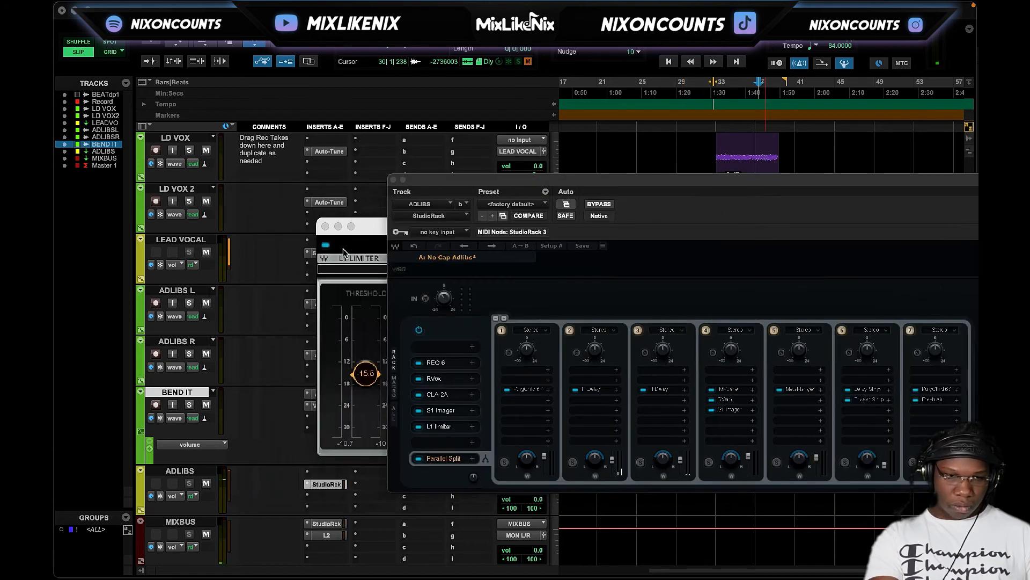
left_click(325, 226)
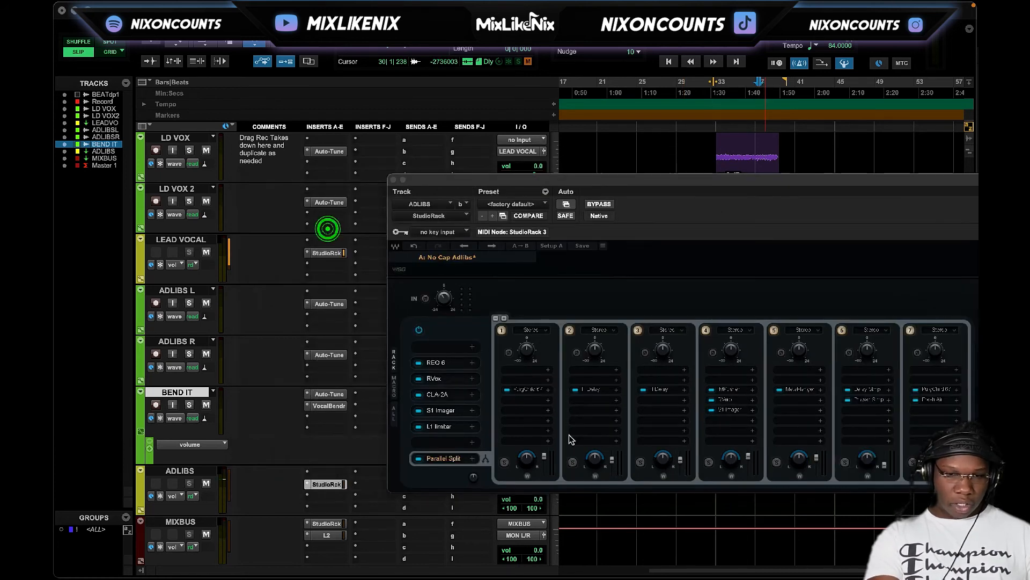
left_click(529, 390)
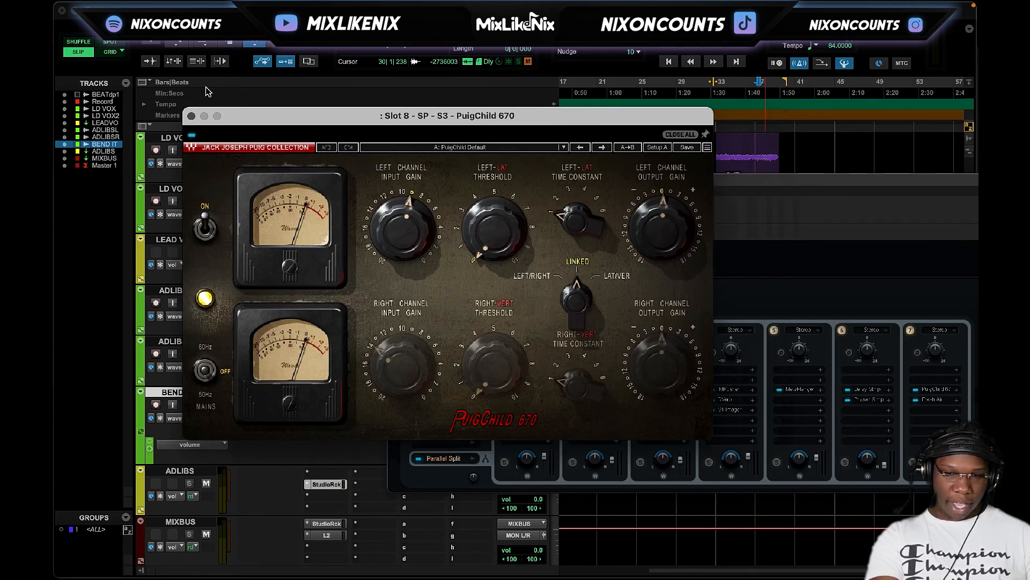
left_click(191, 116)
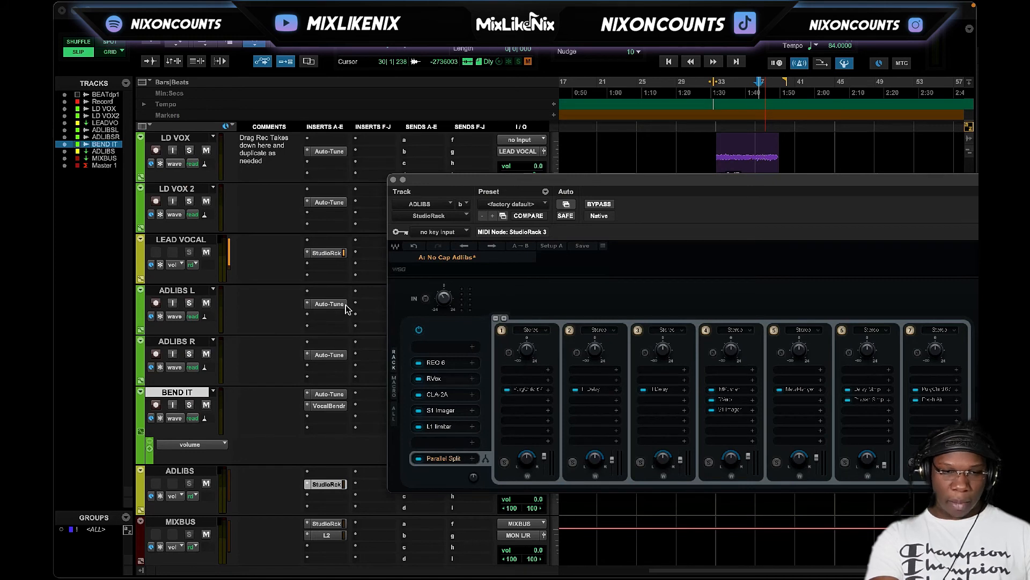
Open the lead vocal's rack to check the Fresh Air on its first parallel chain, and close the rack.
left_click(330, 253)
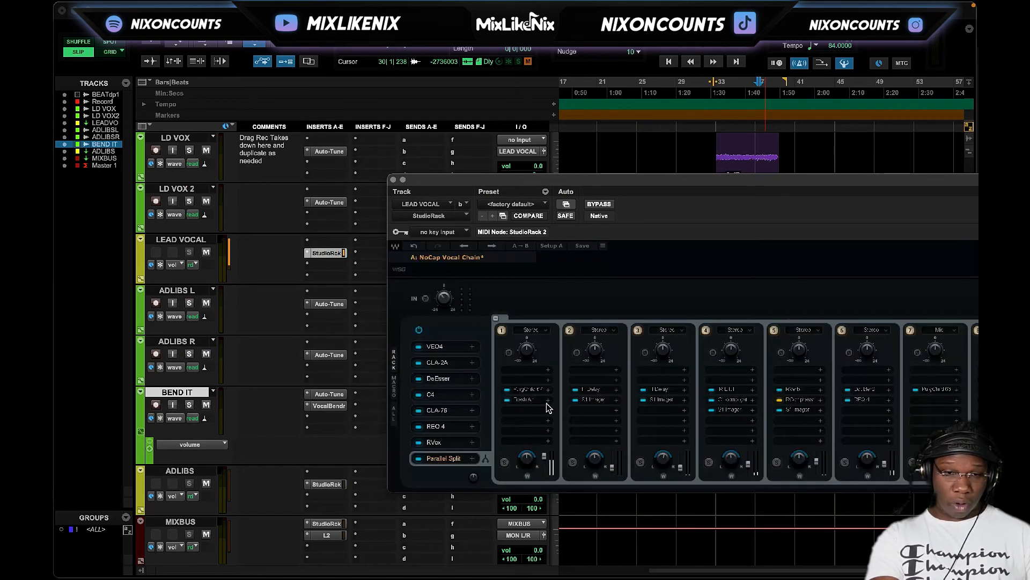
left_click(520, 402)
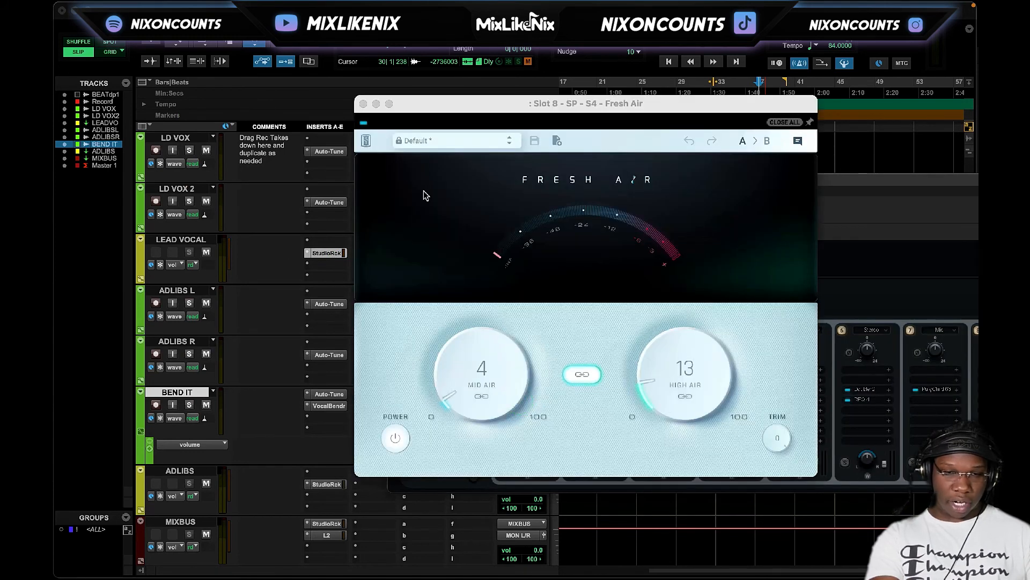
left_click(363, 103)
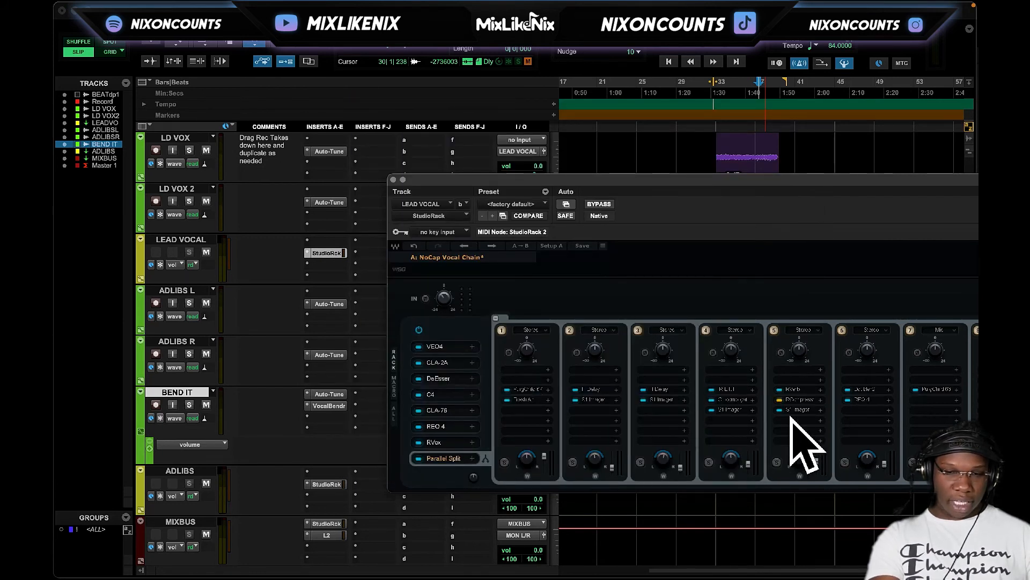
left_click(523, 400)
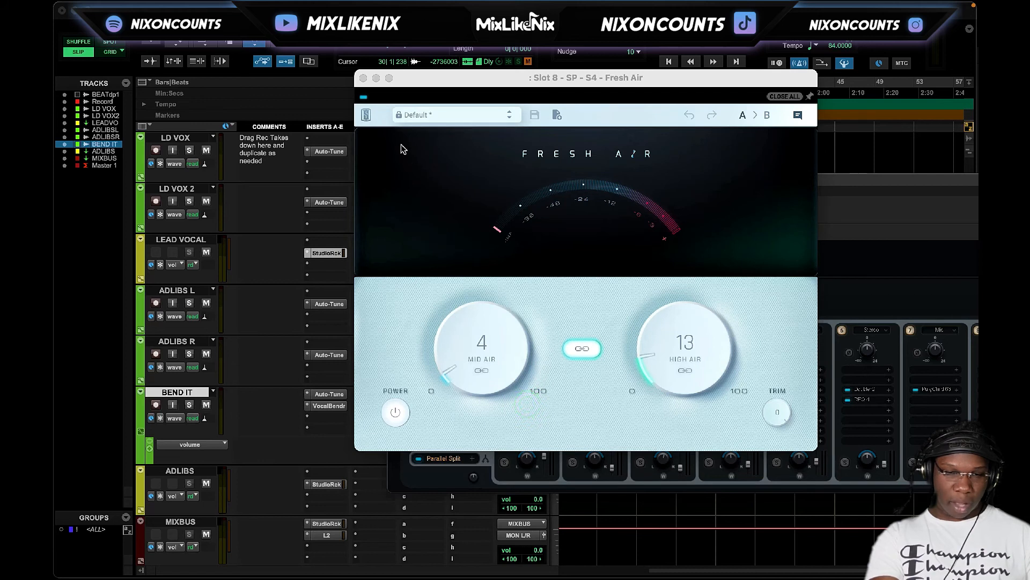
left_click(363, 78)
left_click(393, 177)
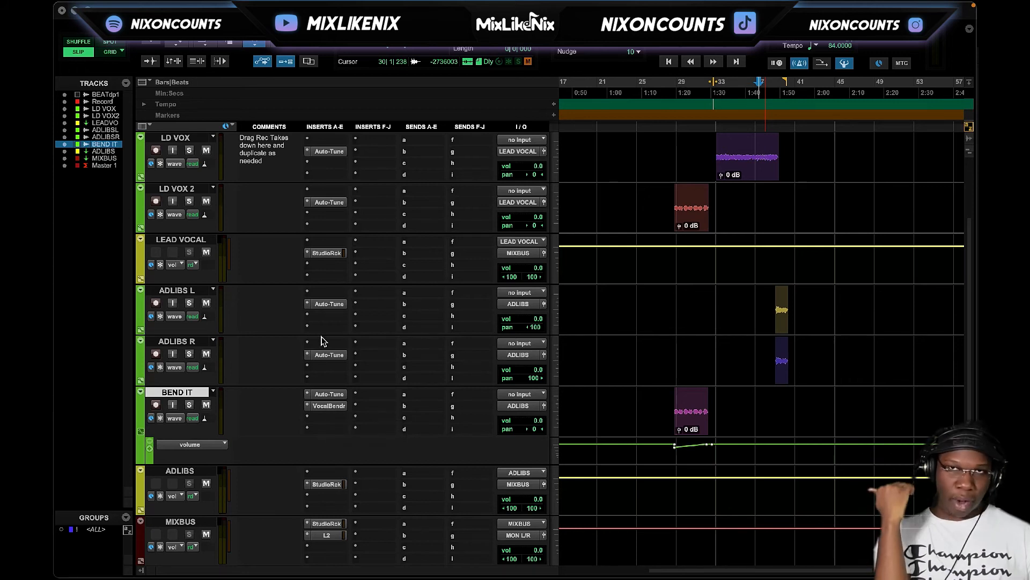
Reopen the ad-libs rack and examine the IMPusher on its fourth parallel chain beside the rack.
left_click(324, 485)
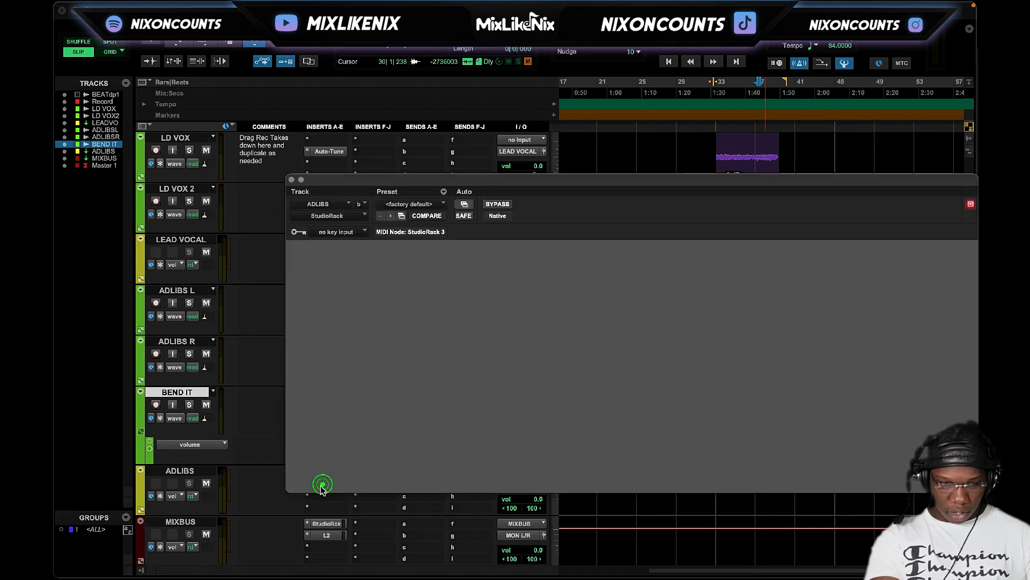
left_click_drag(598, 179, 502, 177)
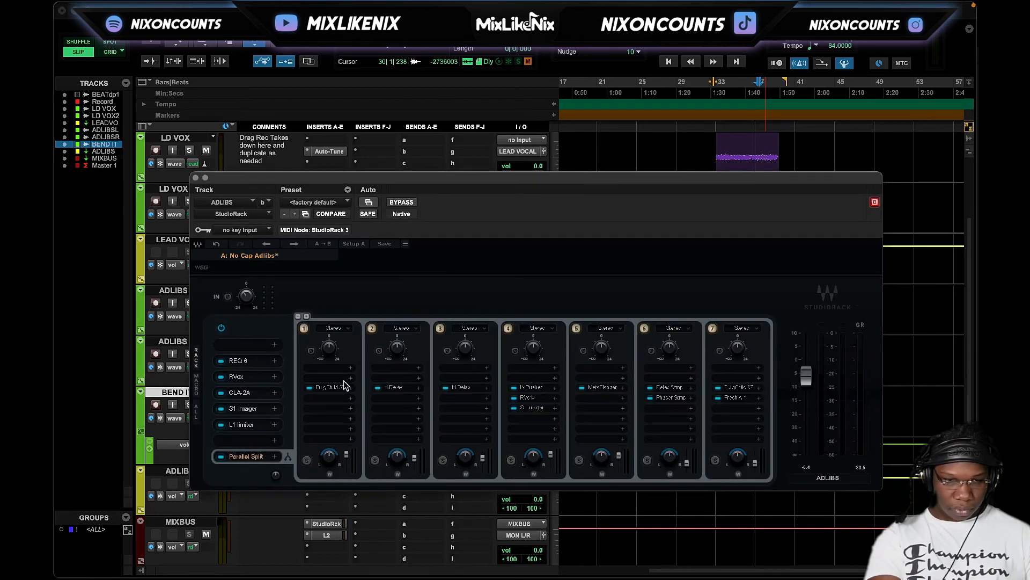
left_click(532, 387)
left_click_drag(519, 73, 325, 128)
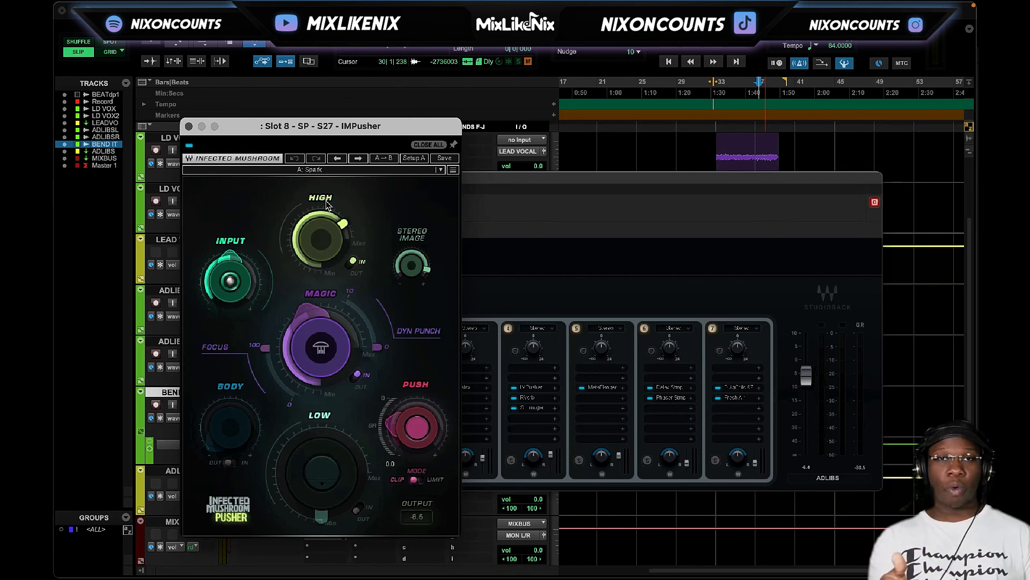
Examine the delay and phaser stomps on the sixth parallel chain of the ad-libs rack and close the delay.
left_click(677, 387)
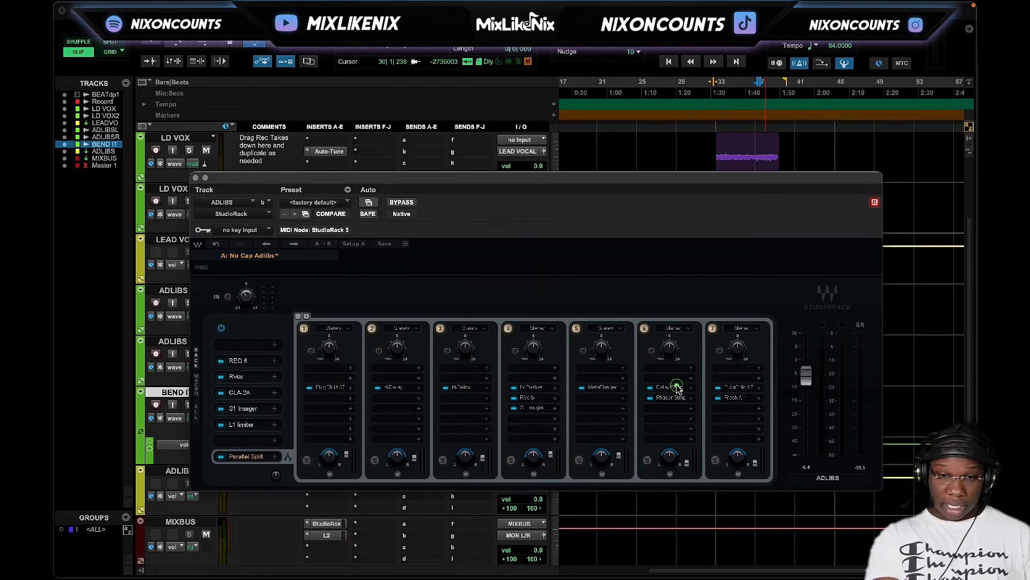
left_click(677, 387)
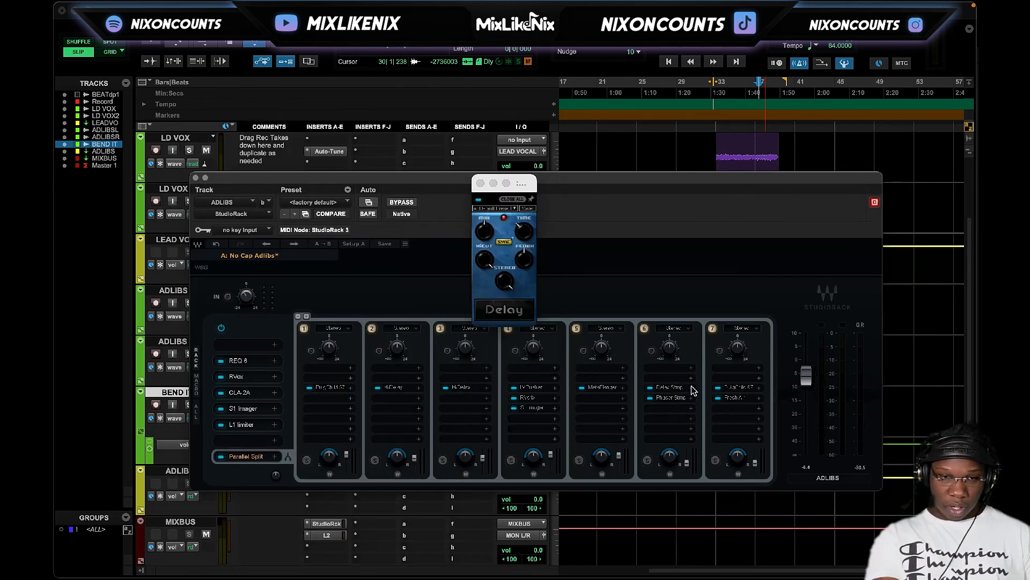
left_click(677, 397)
left_click(675, 387)
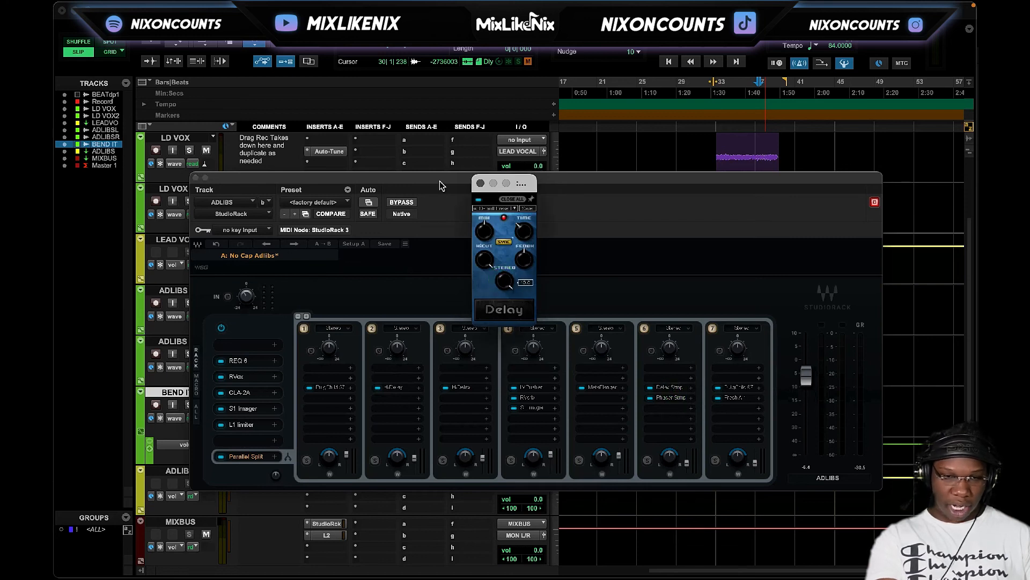
left_click(480, 183)
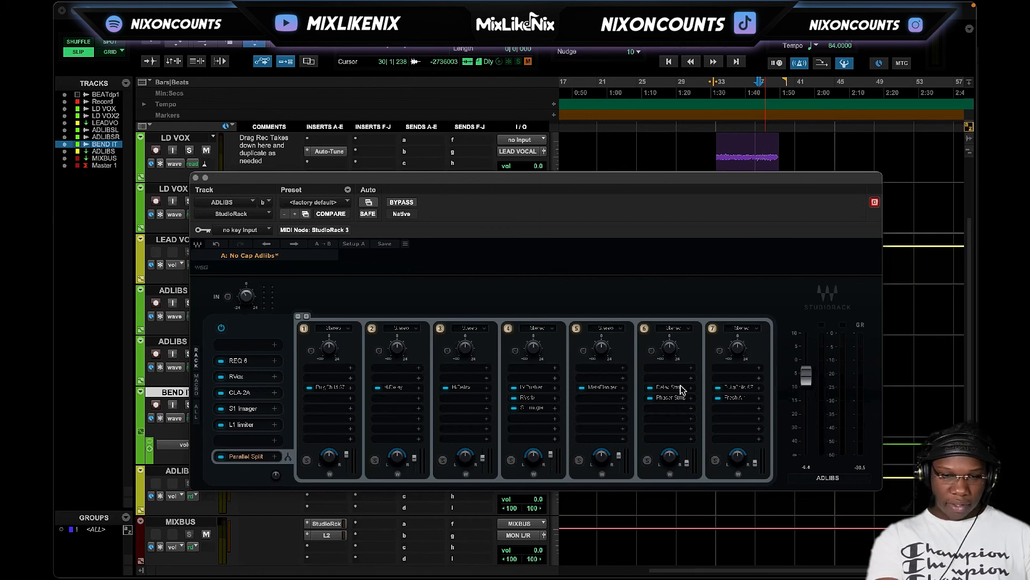
View the PuigChild 670 and Fresh Air on the seventh parallel chain, and close the ad-libs rack.
left_click(735, 387)
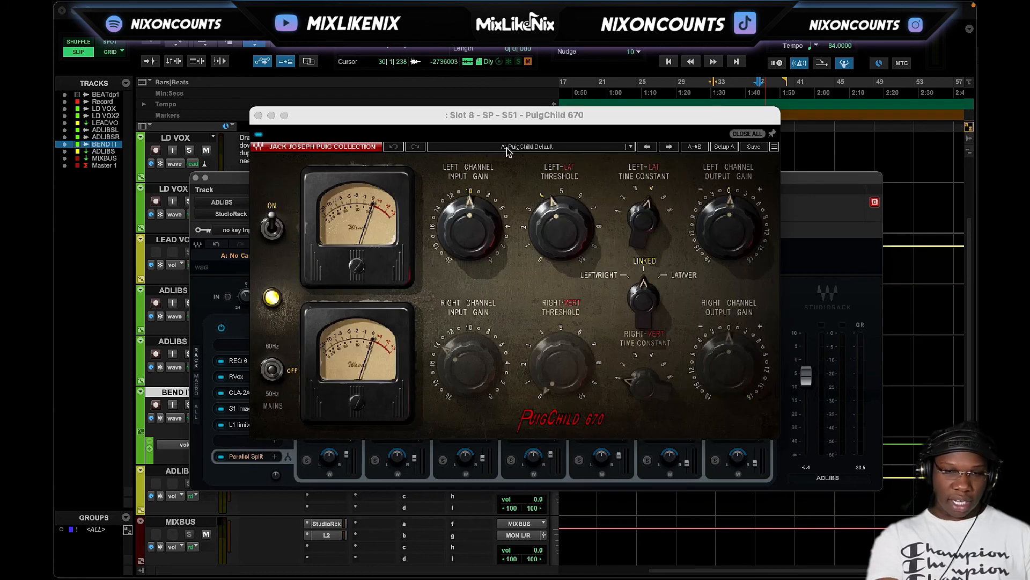
left_click_drag(528, 115, 410, 136)
left_click(739, 398)
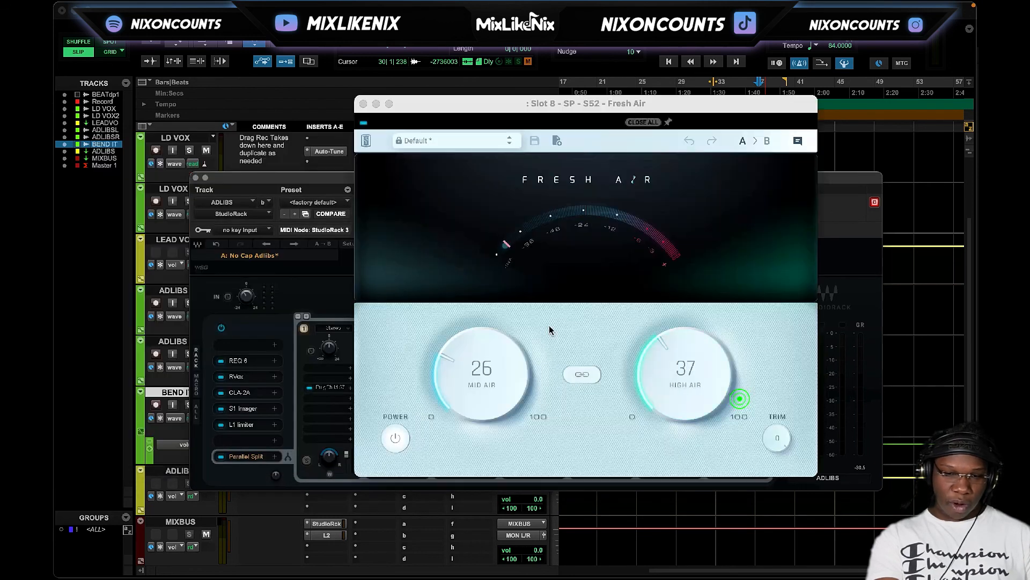
left_click(362, 103)
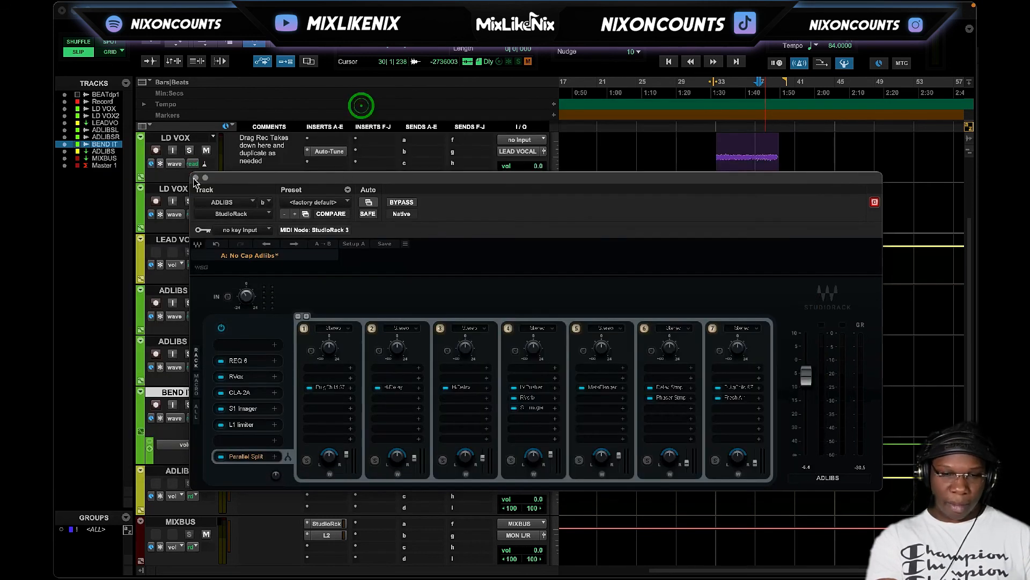
left_click(196, 178)
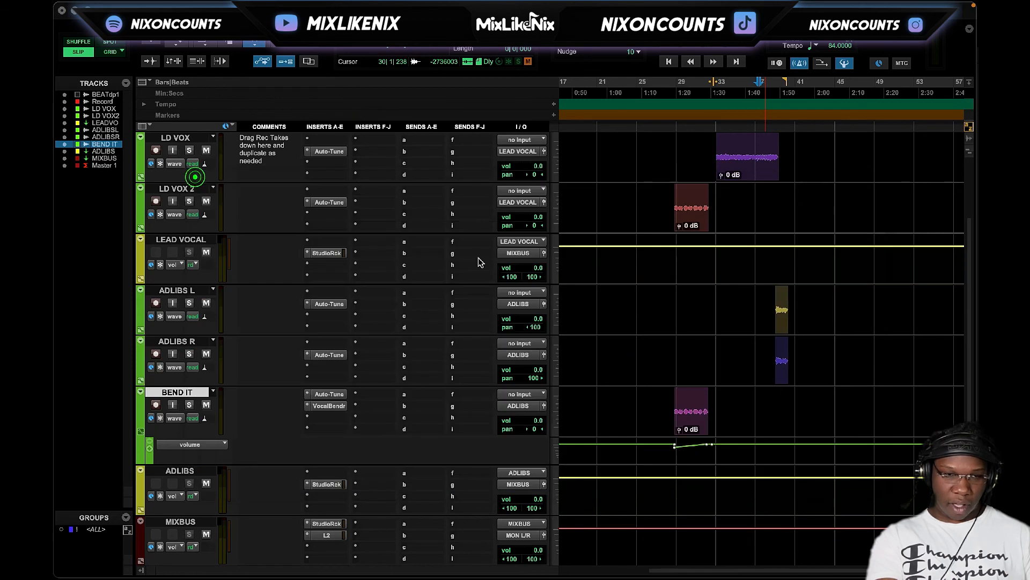
Open the Vocal Bender on the BEND IT track, play the section from about bar 28, and close the plug-in.
left_click(337, 405)
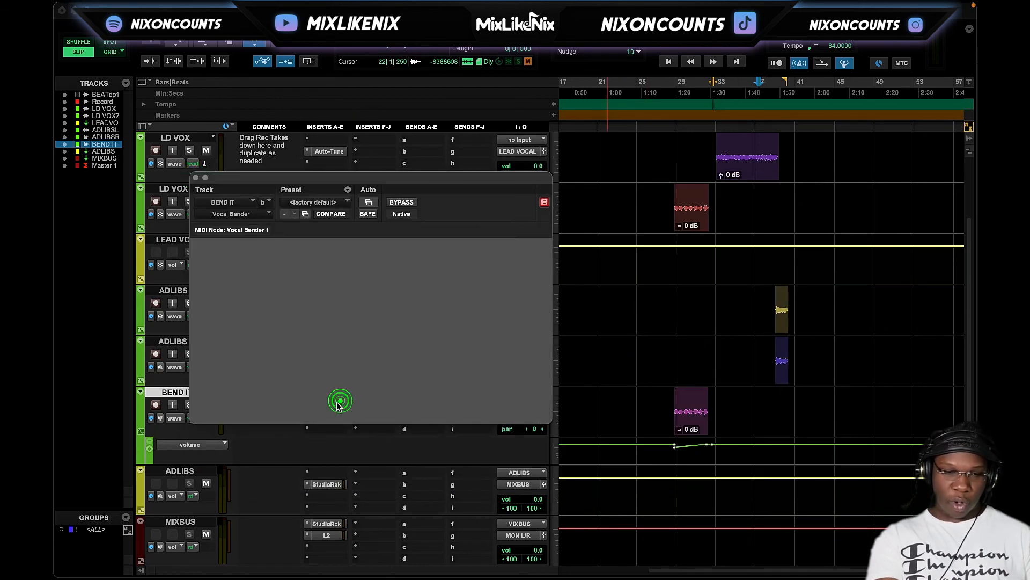
left_click_drag(329, 177, 360, 104)
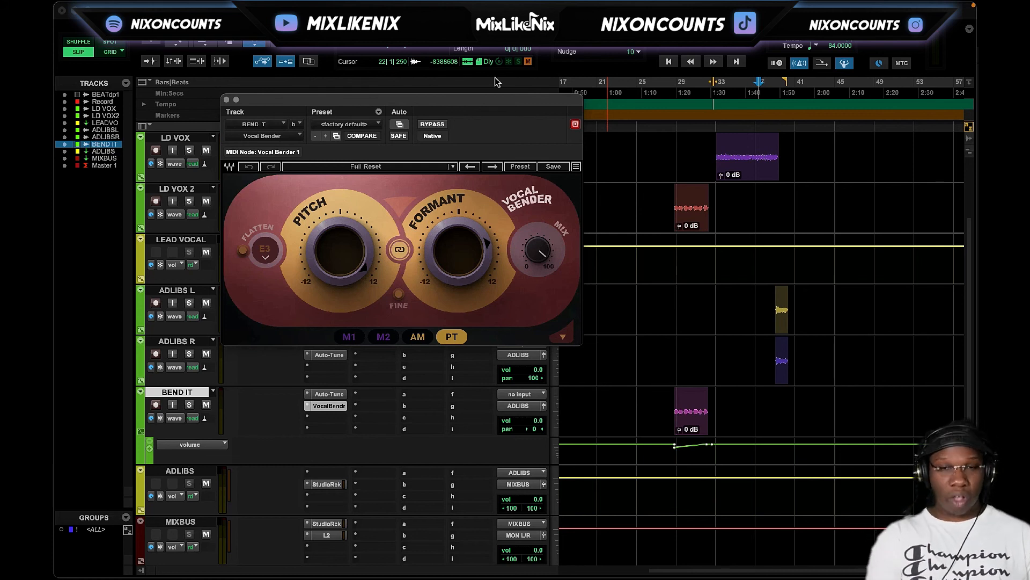
left_click(672, 82)
key("space")
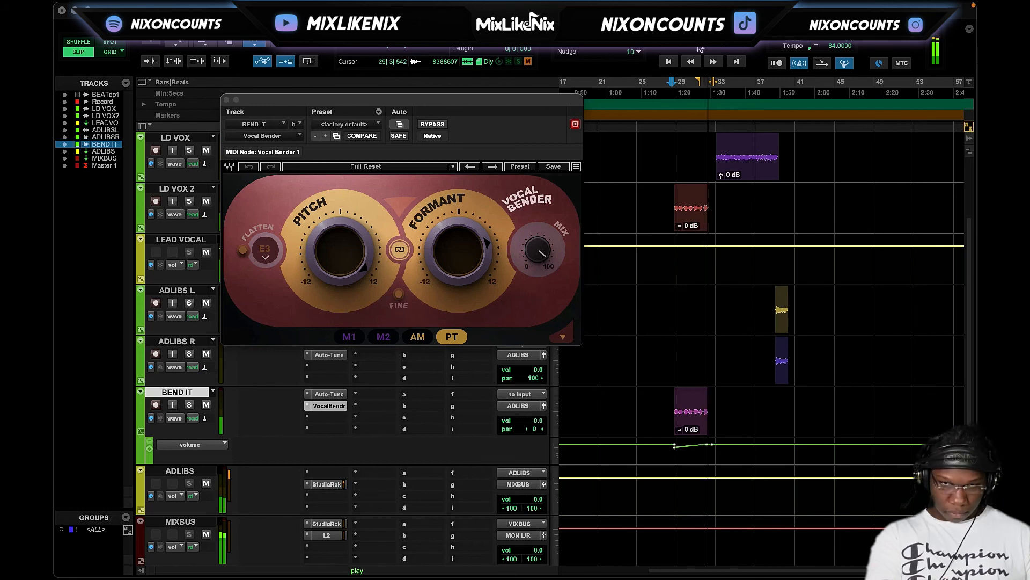
key("space")
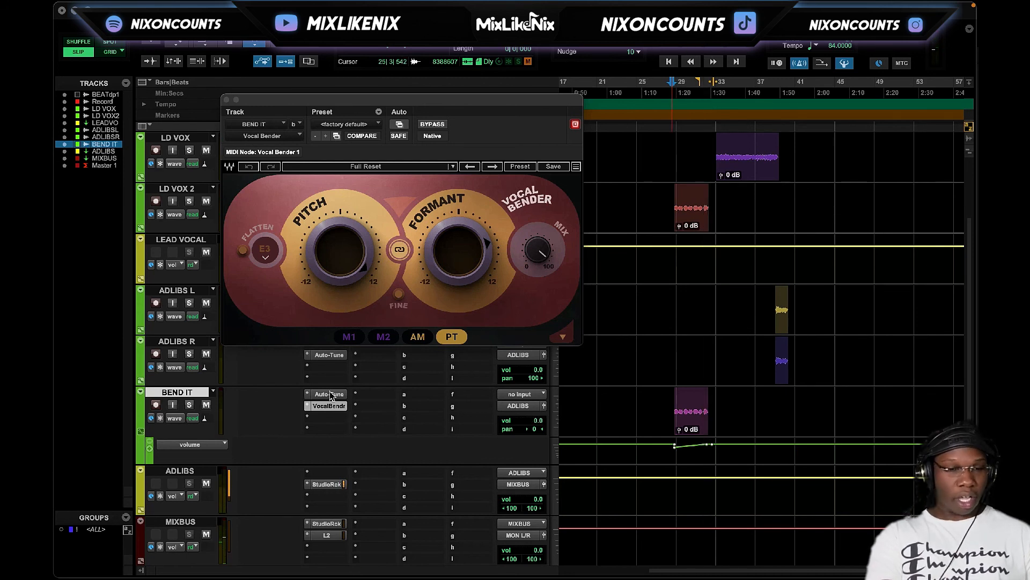
left_click_drag(400, 111, 399, 110)
left_click_drag(400, 110, 535, 108)
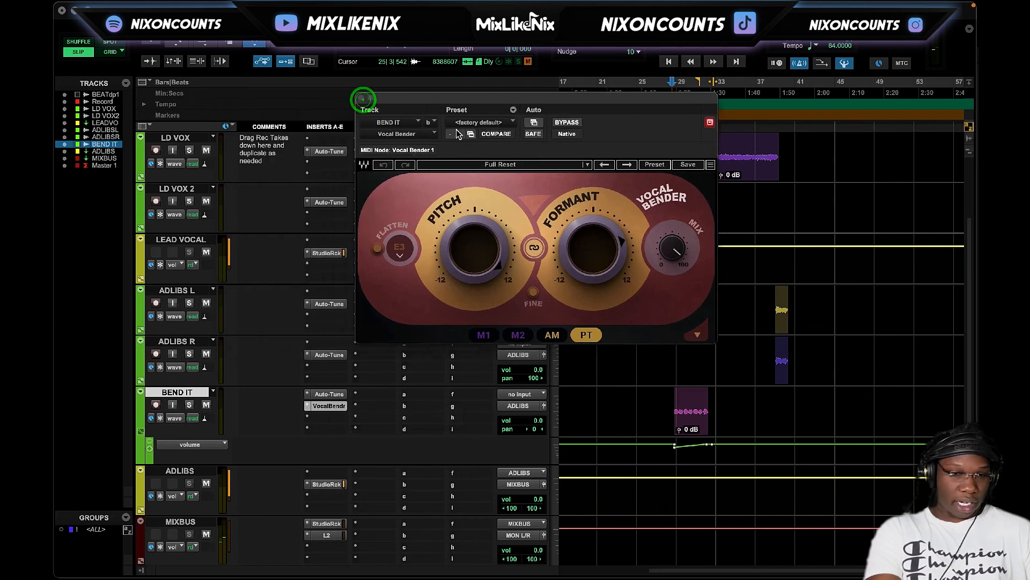
left_click(362, 97)
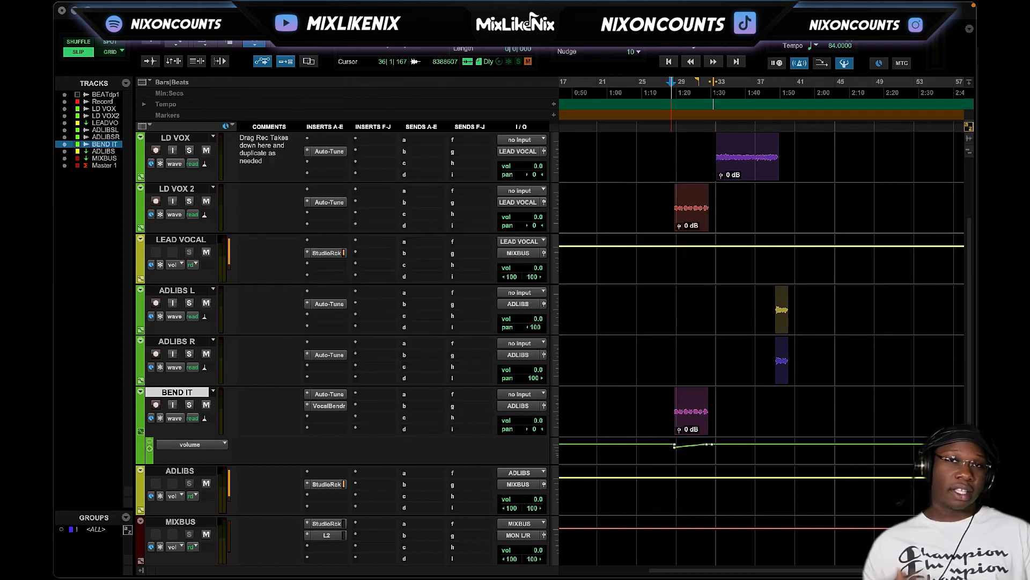